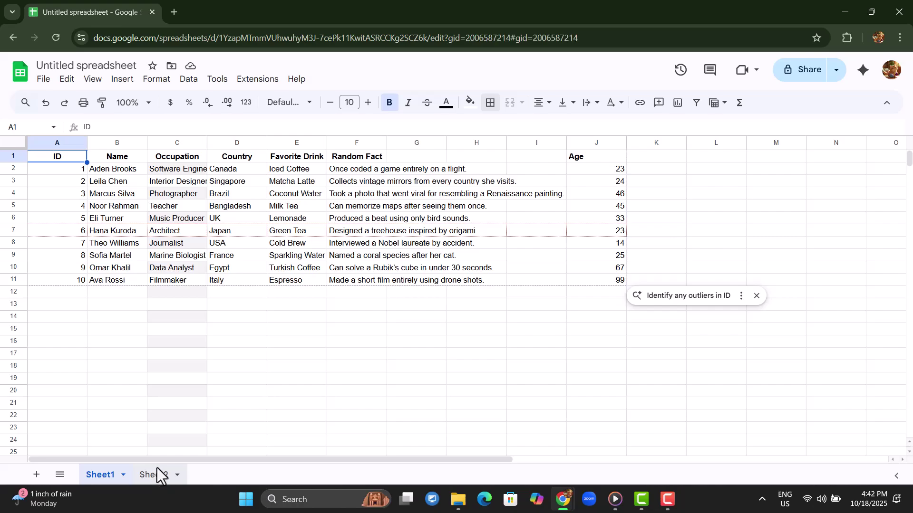
# - Select the Name column on Sheet1 and open the freeze options
pyautogui.click(105, 480)
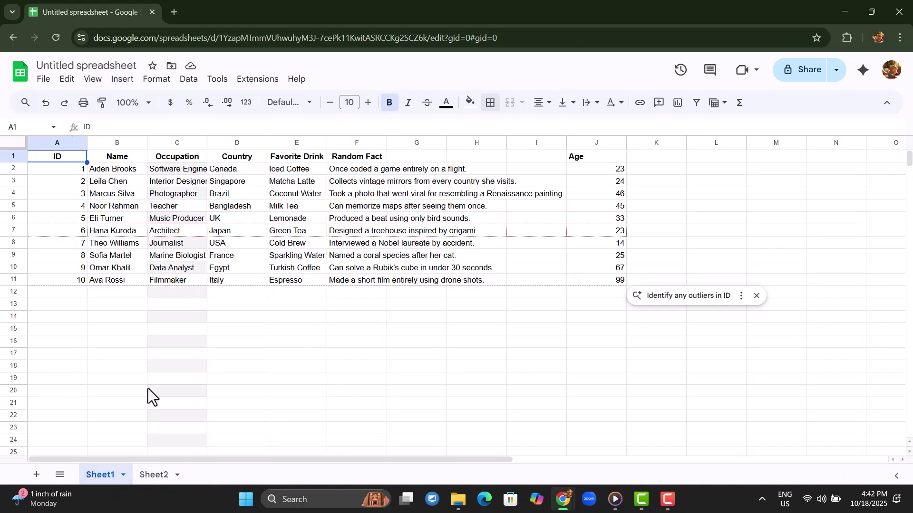
pyautogui.click(119, 143)
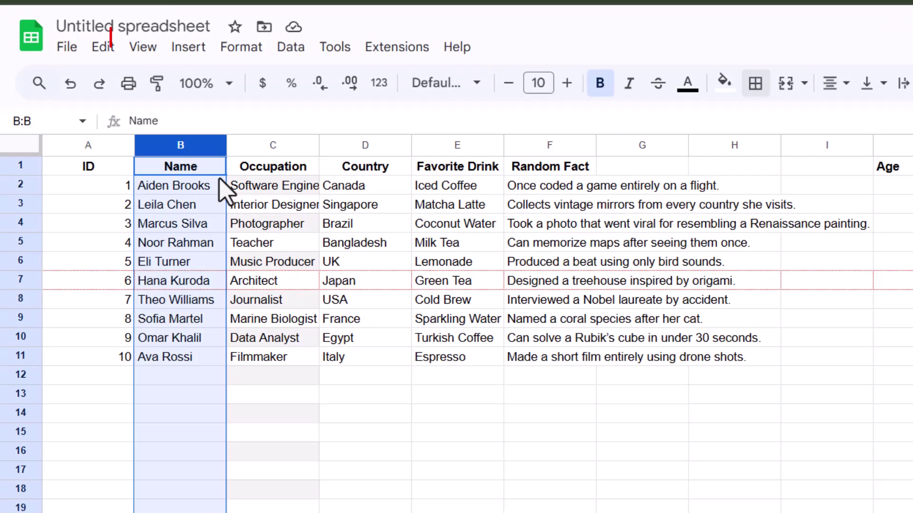
pyautogui.click(142, 47)
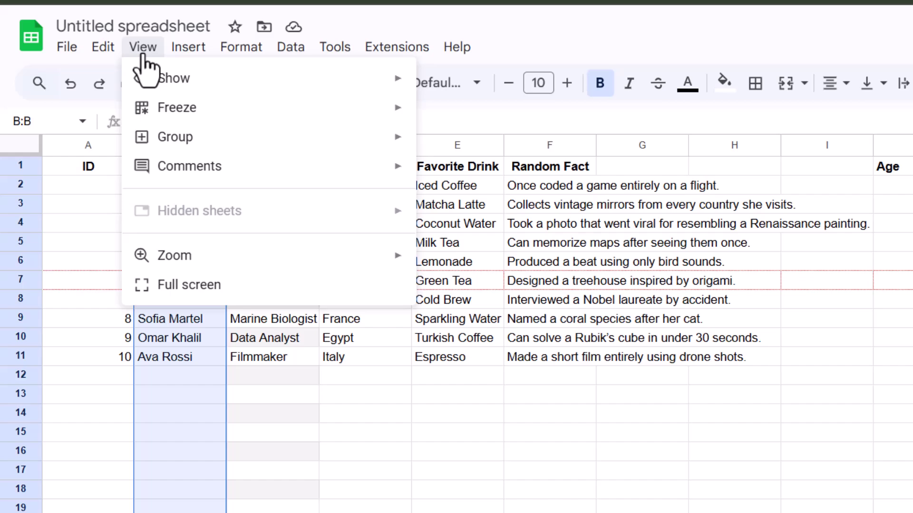
pyautogui.moveTo(163, 121)
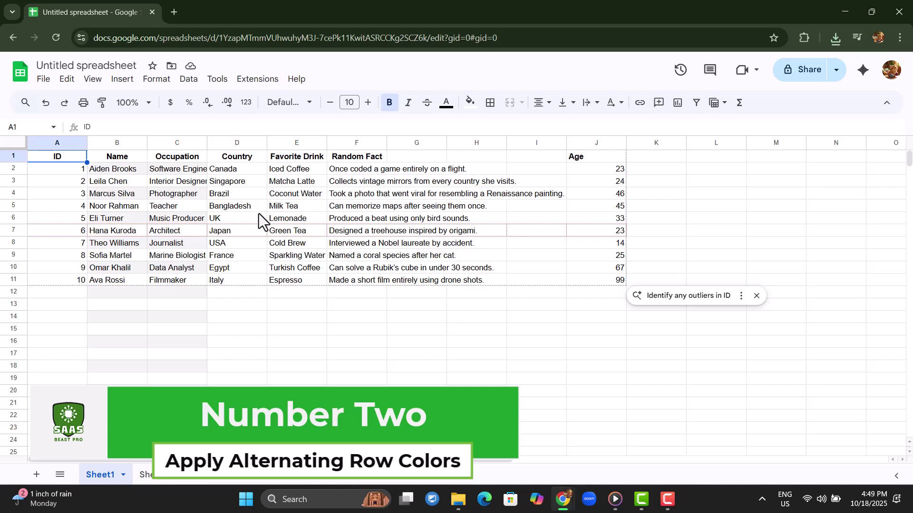
pyautogui.click(141, 156)
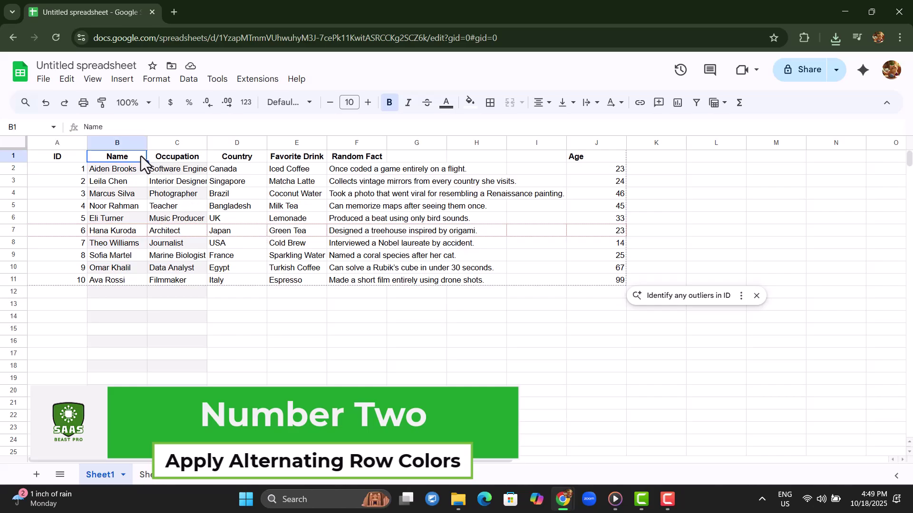
pyautogui.click(188, 141)
pyautogui.click(119, 142)
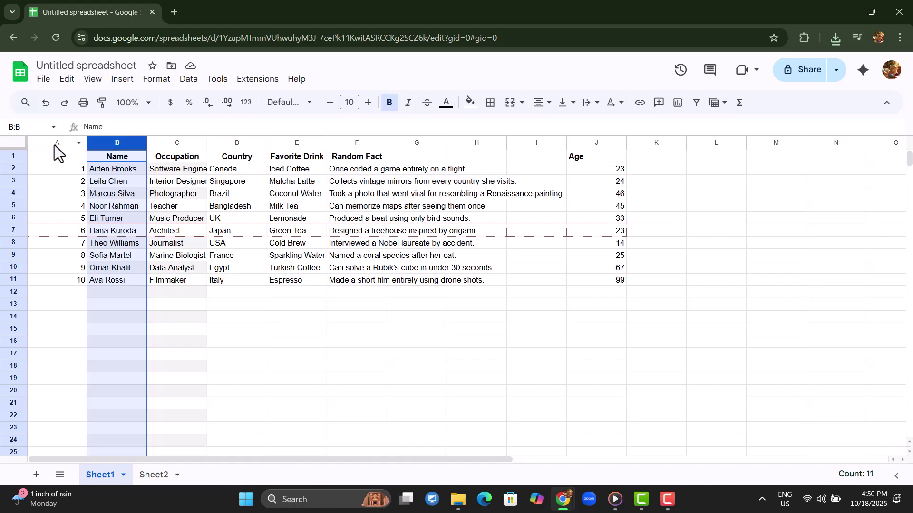
pyautogui.click(223, 283)
pyautogui.click(227, 302)
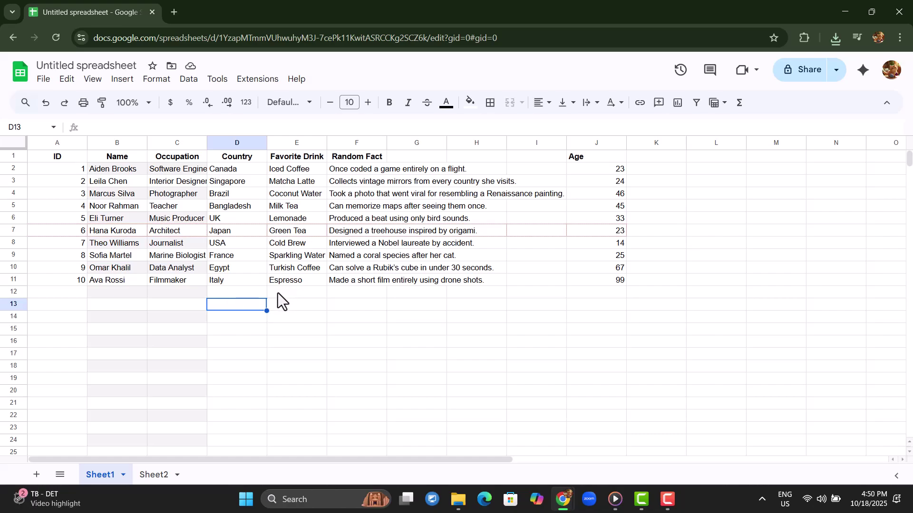
# - Apply alternating colors to the entire Country column using the orange-red default style
pyautogui.click(233, 139)
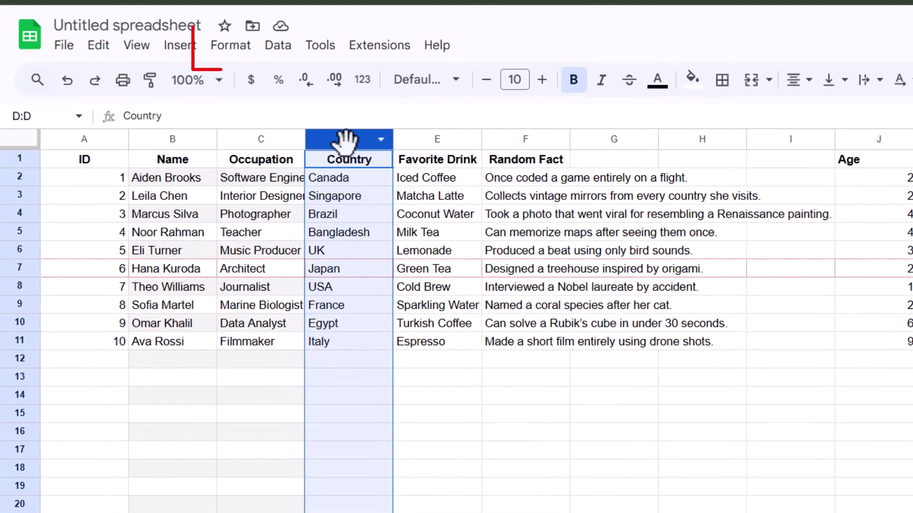
pyautogui.click(239, 49)
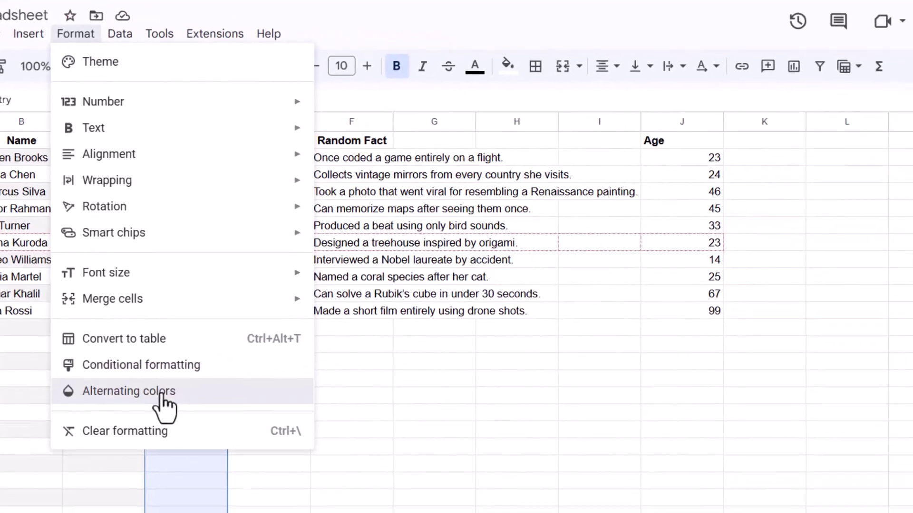
pyautogui.click(161, 391)
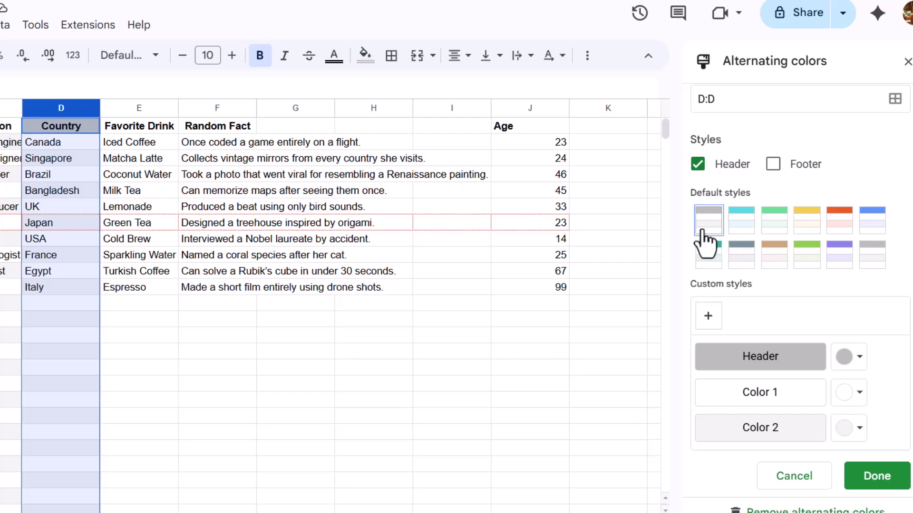
pyautogui.click(839, 233)
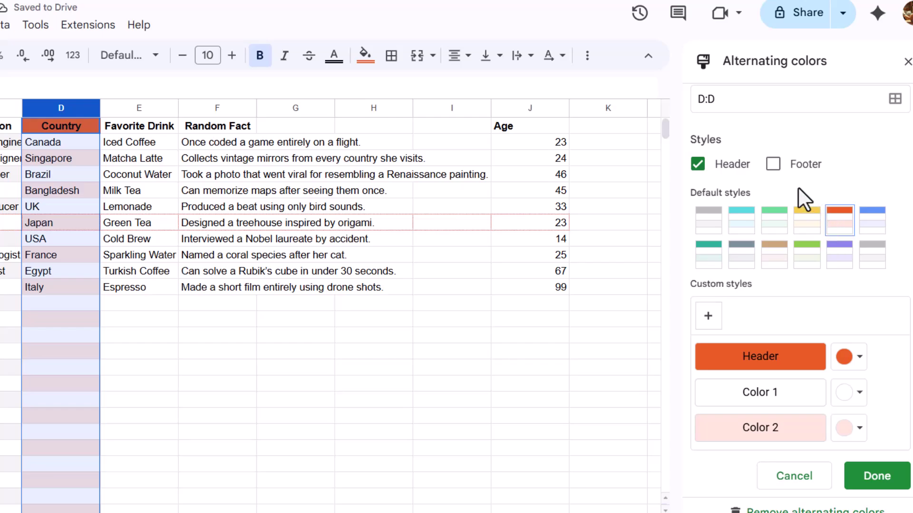
# - Keep the header enabled and add a footer to the Country column's alternating colors
pyautogui.click(699, 164)
pyautogui.click(698, 199)
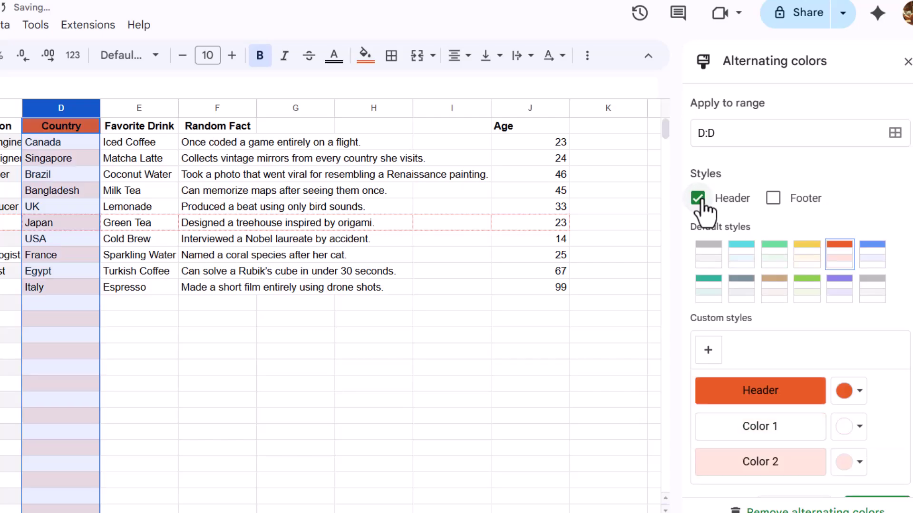
pyautogui.click(772, 199)
pyautogui.click(771, 201)
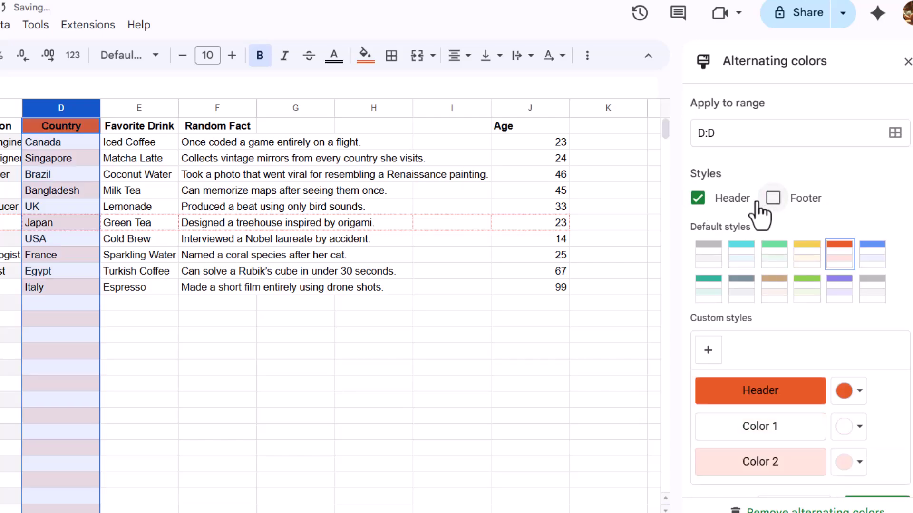
pyautogui.click(699, 200)
pyautogui.click(699, 200)
pyautogui.click(773, 200)
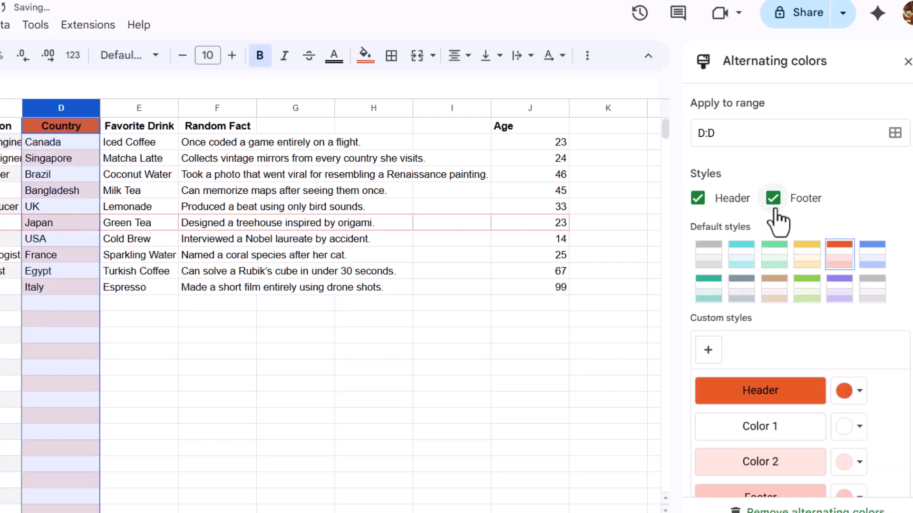
# - Switch the alternating colors to the light green default style, with dark blue as Color 1 and dark magenta as Color 2
pyautogui.scroll(-2, 799, 317)
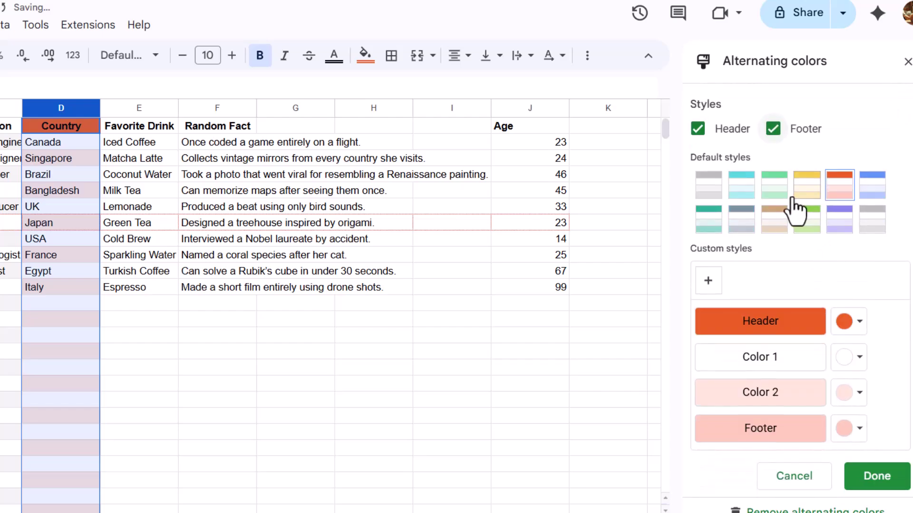
pyautogui.click(774, 186)
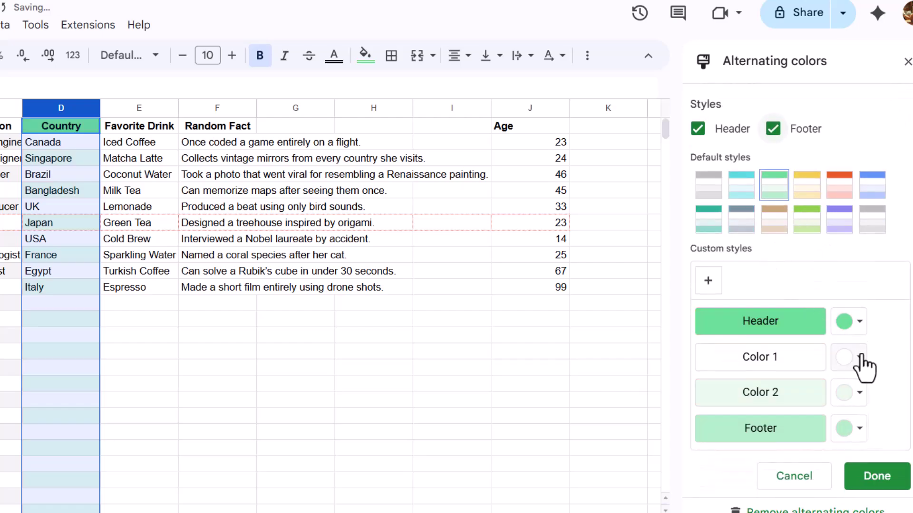
pyautogui.click(843, 357)
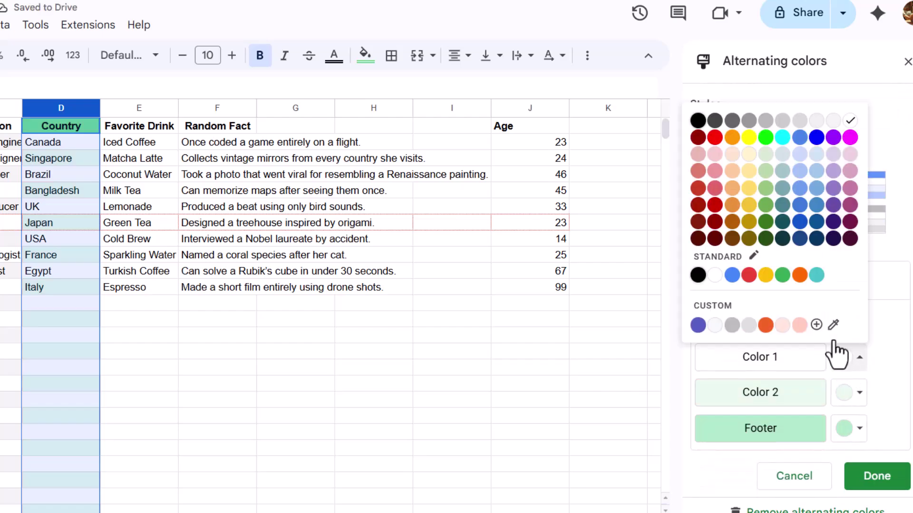
pyautogui.click(800, 222)
pyautogui.click(851, 398)
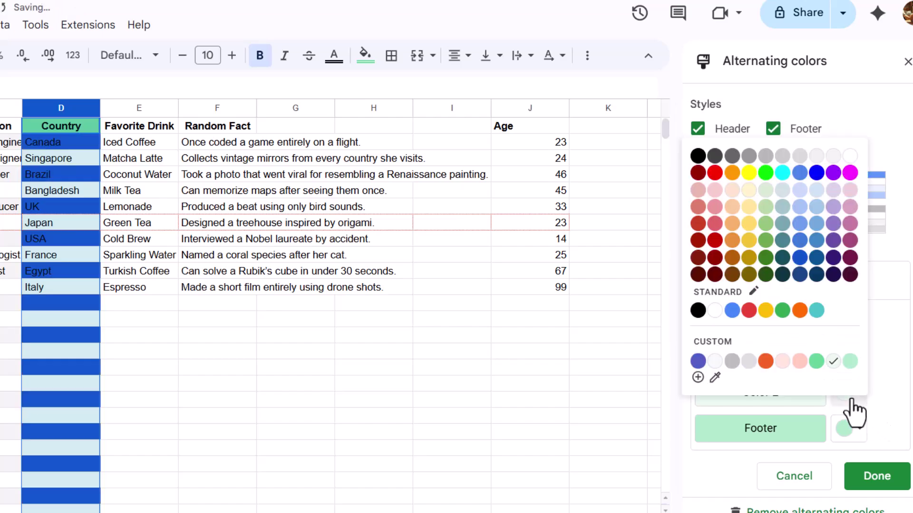
pyautogui.click(850, 258)
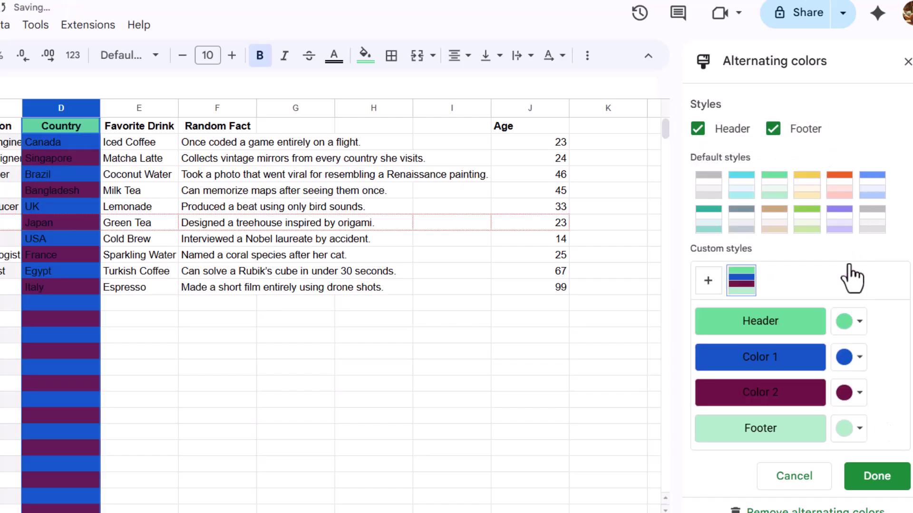
# - Change Color 1 of the custom style to light orange and finish the alternating colors
pyautogui.click(844, 361)
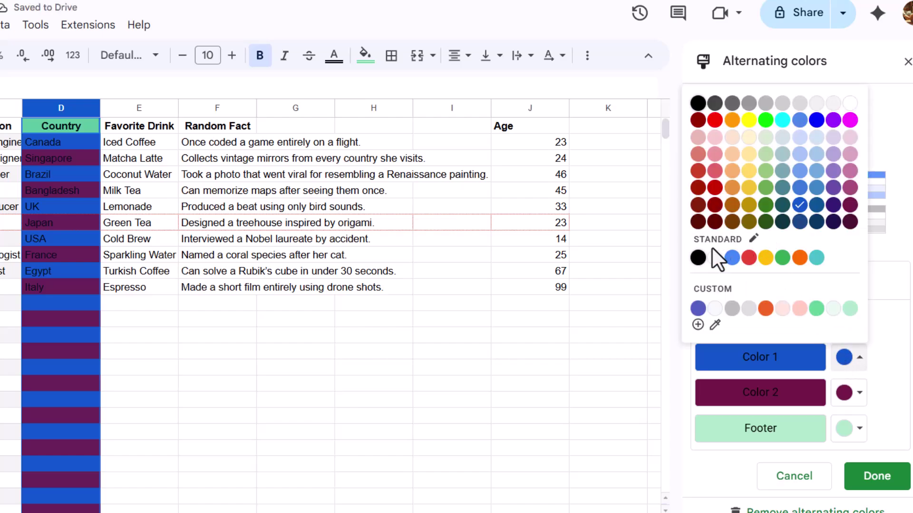
pyautogui.click(732, 138)
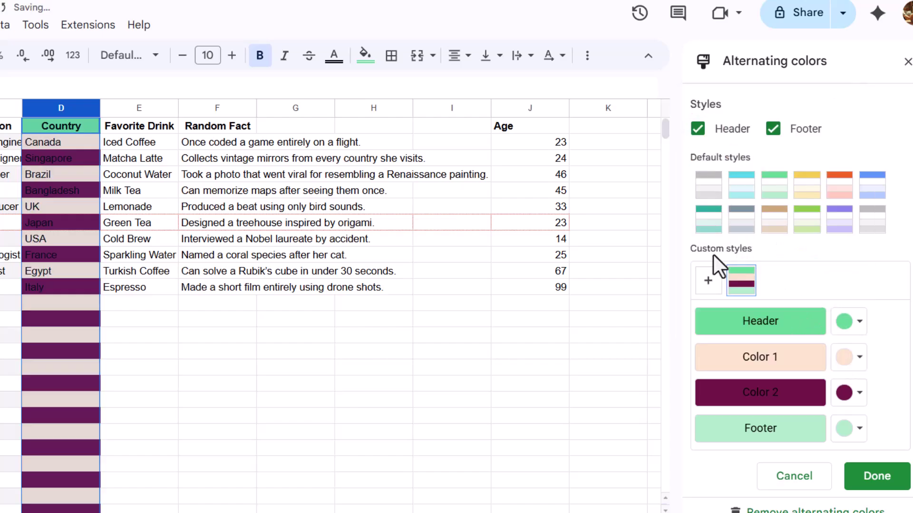
pyautogui.click(885, 479)
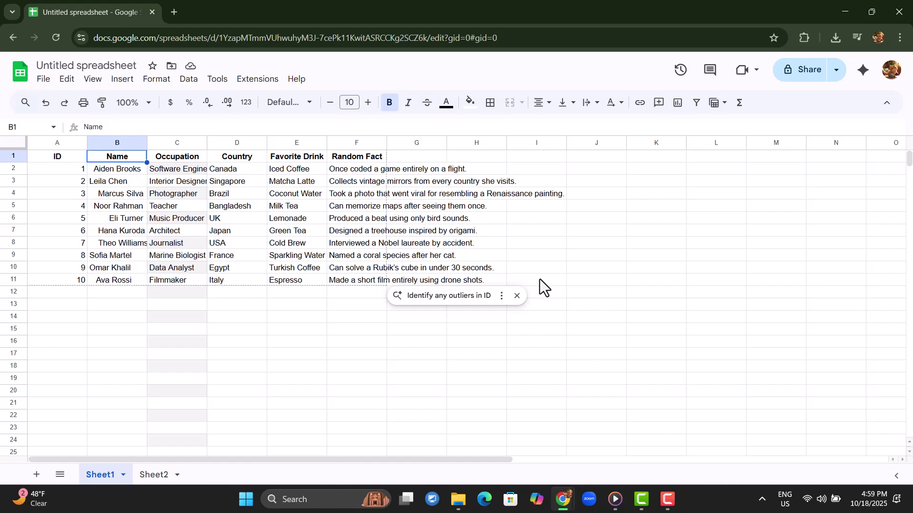
pyautogui.click(121, 140)
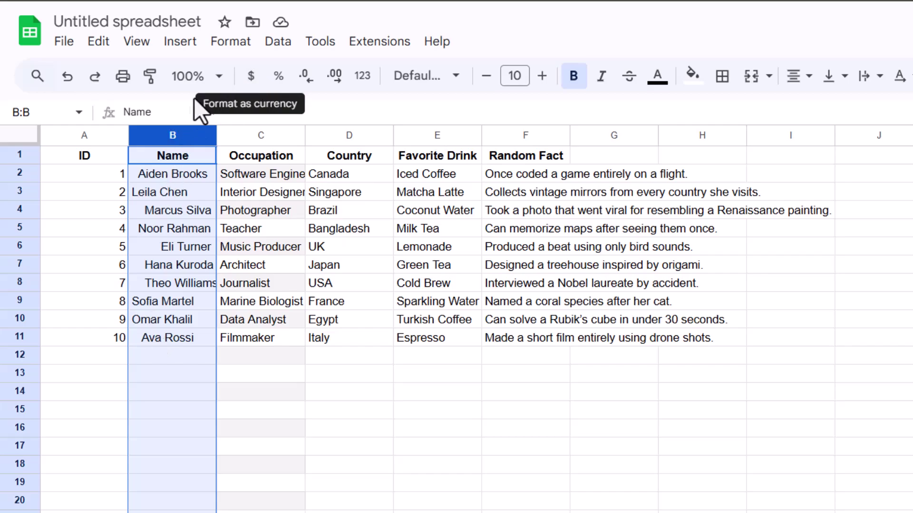
pyautogui.click(101, 351)
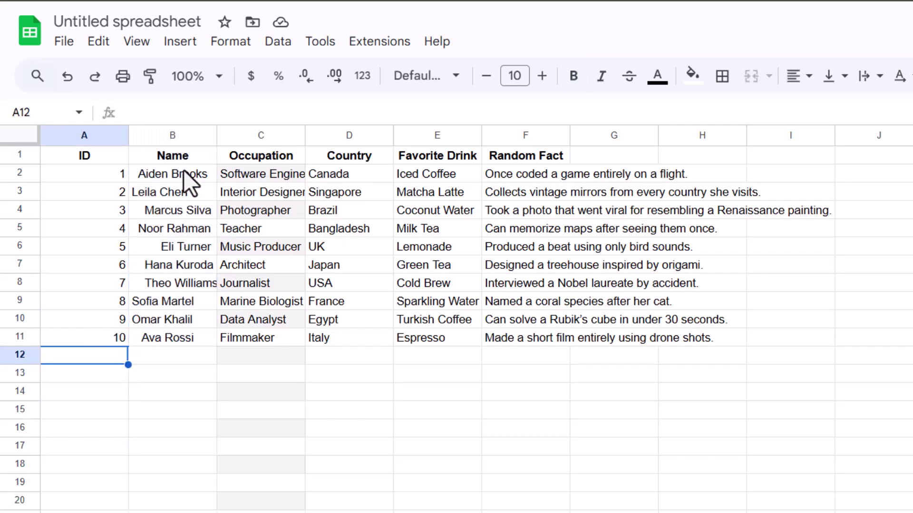
pyautogui.click(184, 138)
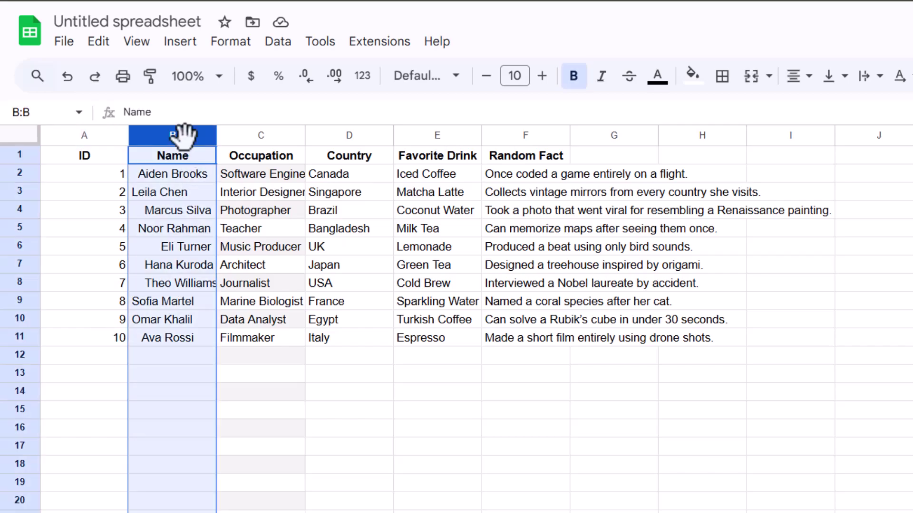
# - Trim the whitespace from the names in B2:B11
pyautogui.click(181, 175)
pyautogui.moveTo(141, 170); pyautogui.dragTo(177, 331)
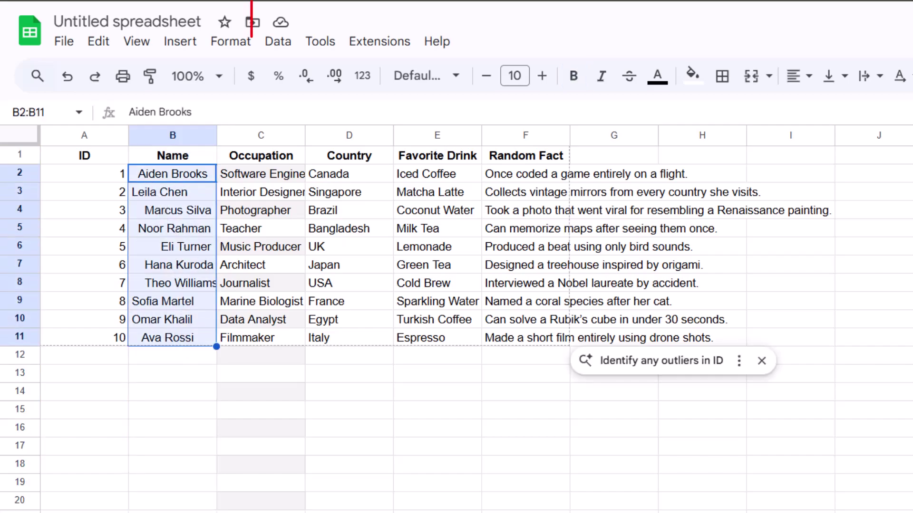
pyautogui.click(277, 48)
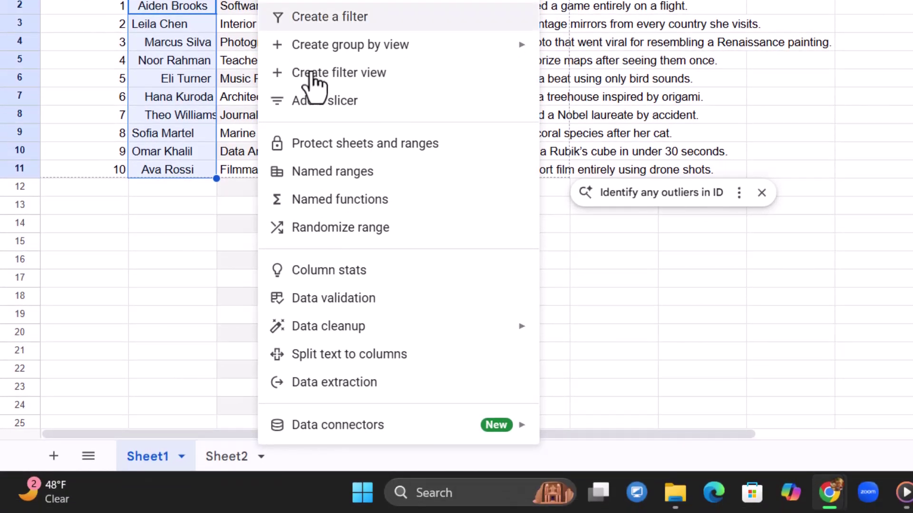
pyautogui.moveTo(353, 333)
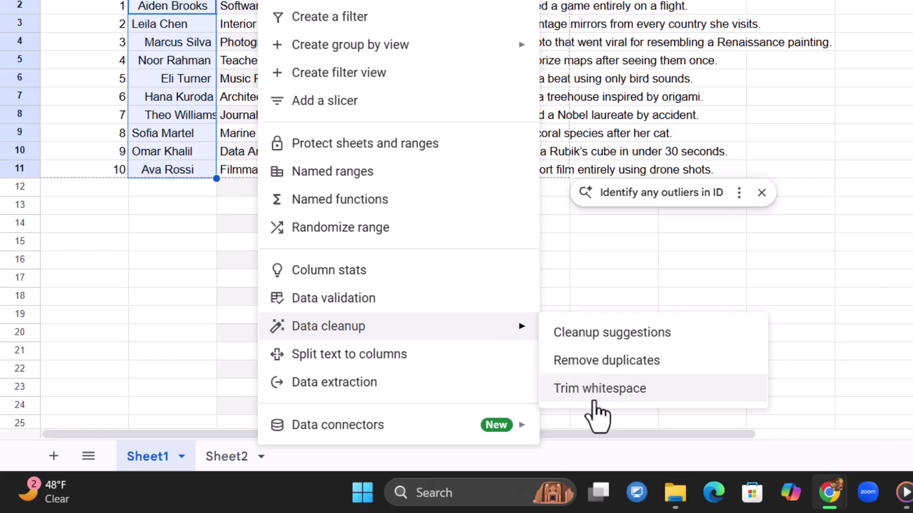
pyautogui.click(630, 389)
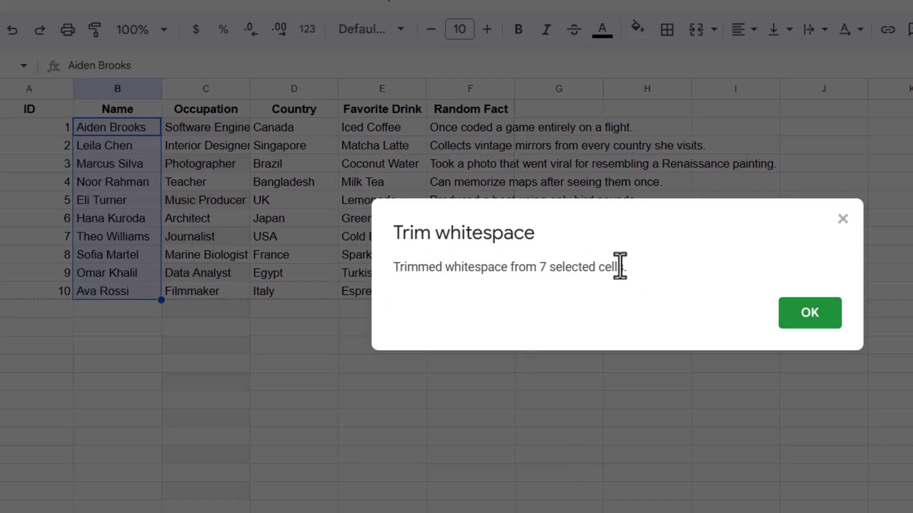
pyautogui.click(803, 319)
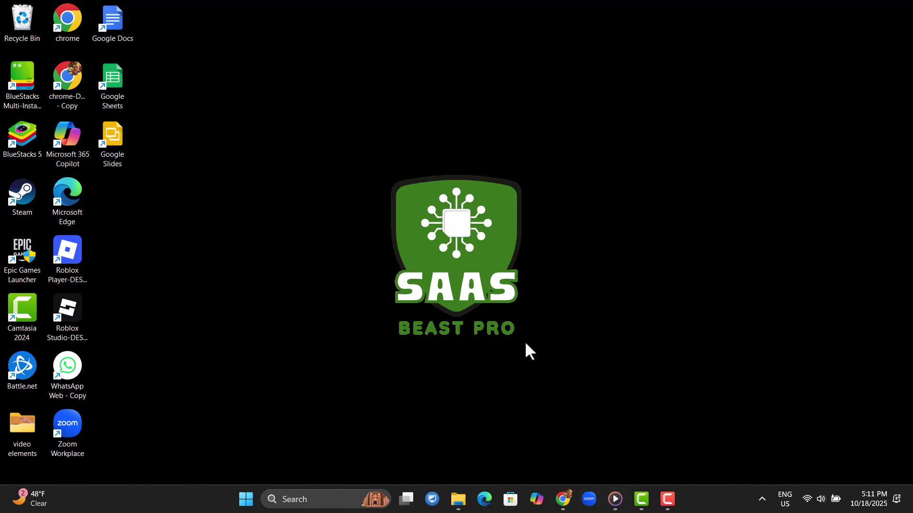
# - Switch to the untitled spreadsheet in Google Sheets and select F2:I11, starting at the first entry under Random Fact
pyautogui.moveTo(564, 498)
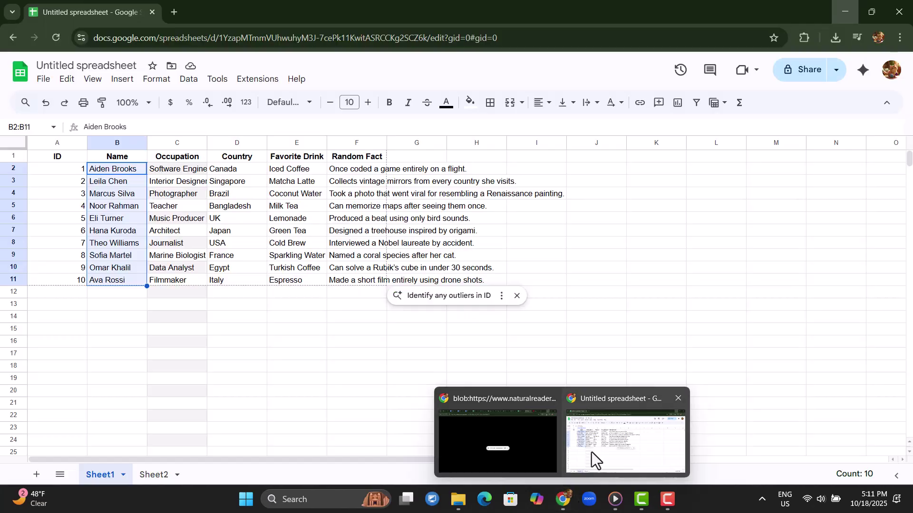
pyautogui.click(591, 452)
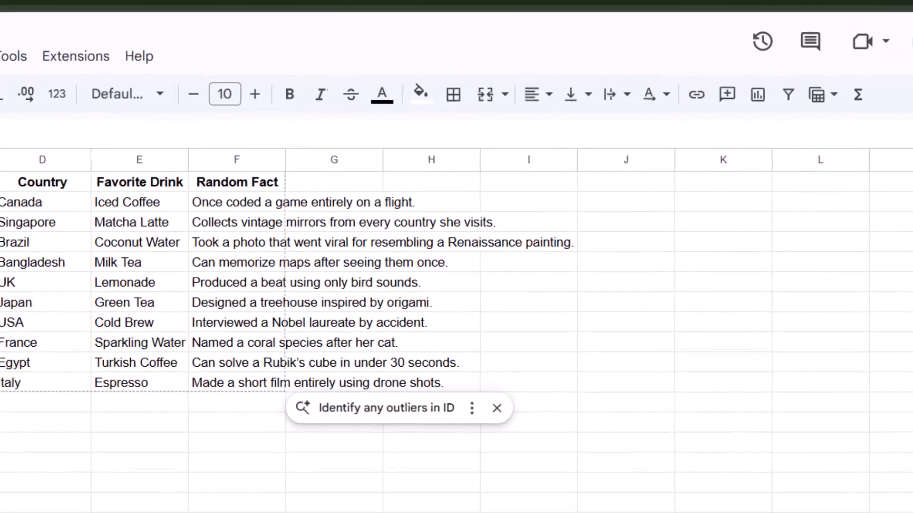
pyautogui.click(169, 194)
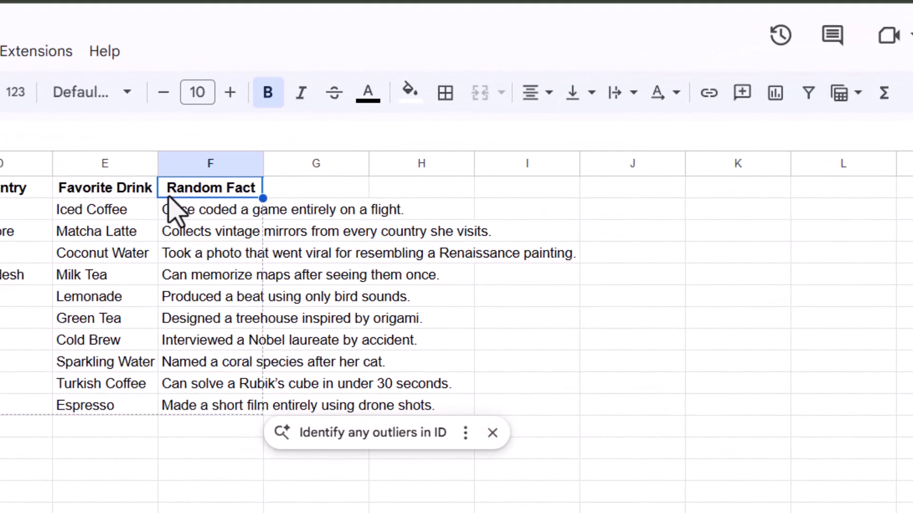
pyautogui.click(170, 213)
pyautogui.moveTo(209, 229); pyautogui.dragTo(524, 405)
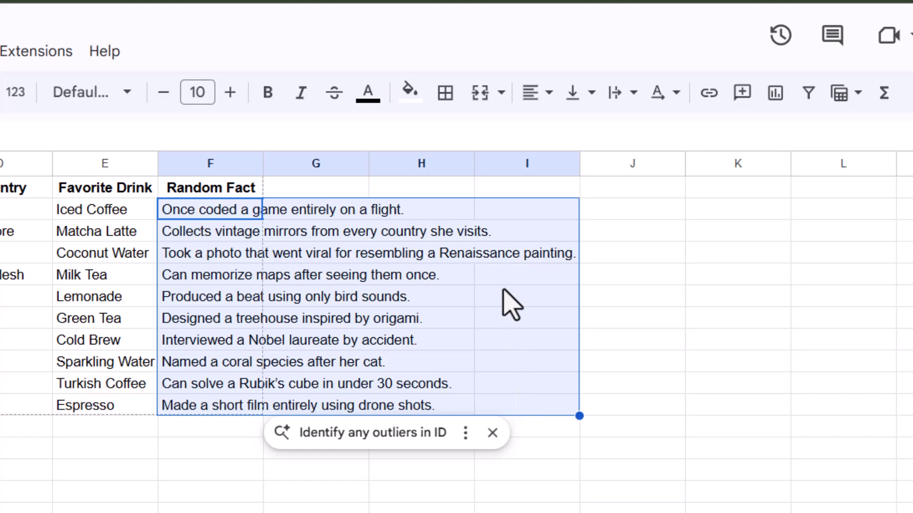
# - Apply text wrapping to the range F2:I11, check the result down the sheet, and undo the wrapping
pyautogui.click(620, 104)
pyautogui.click(632, 100)
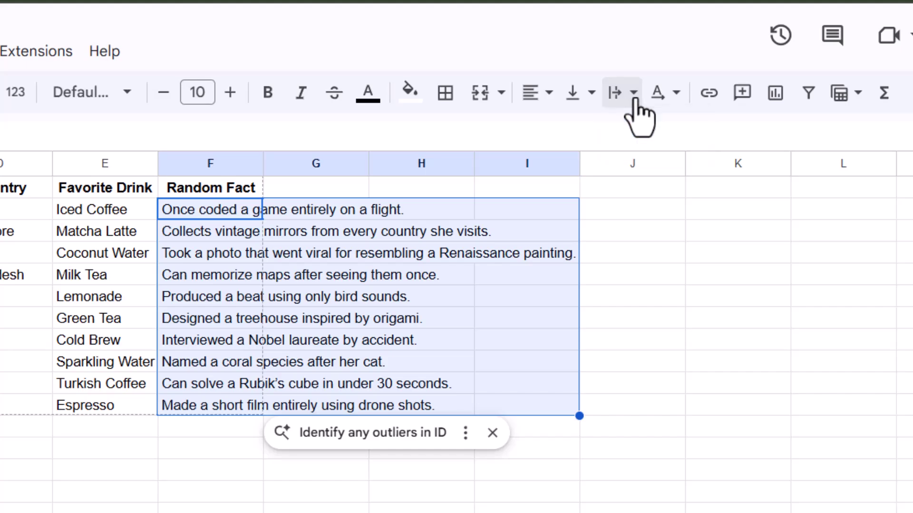
pyautogui.click(623, 95)
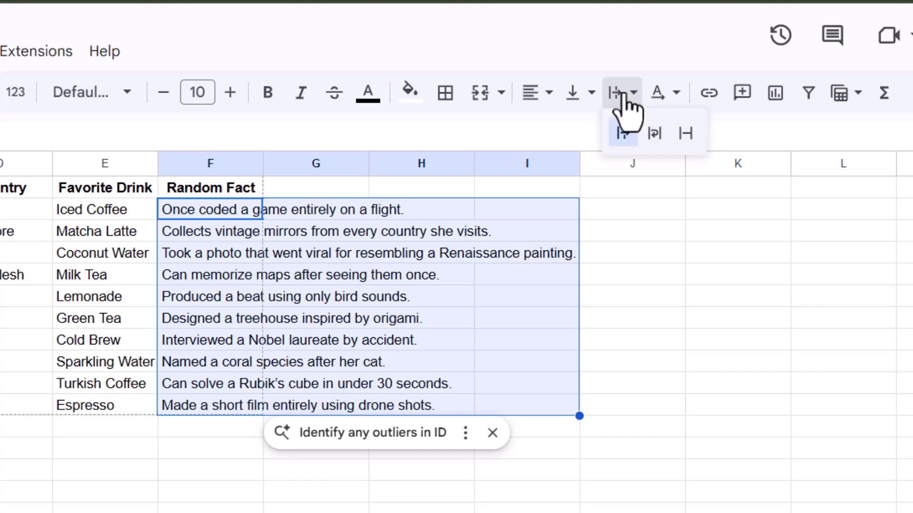
pyautogui.click(660, 141)
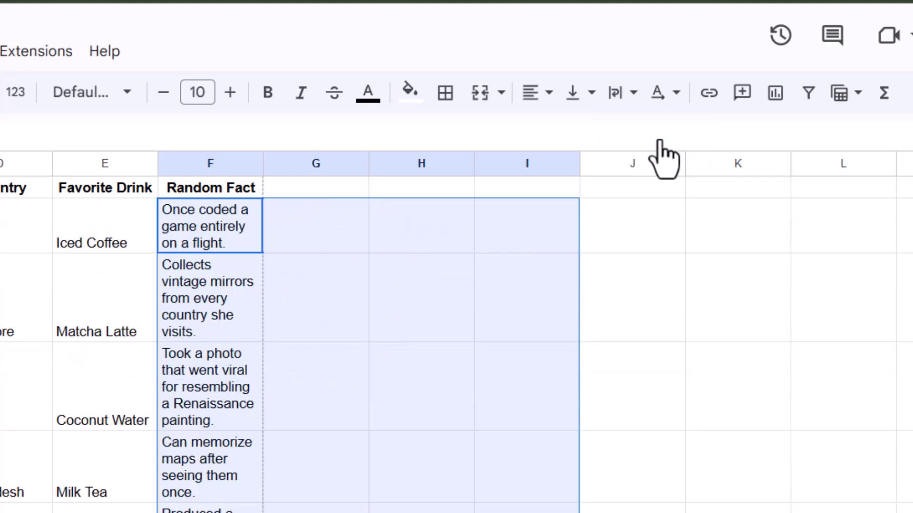
pyautogui.scroll(-3, 311, 278)
pyautogui.scroll(3, 352, 252)
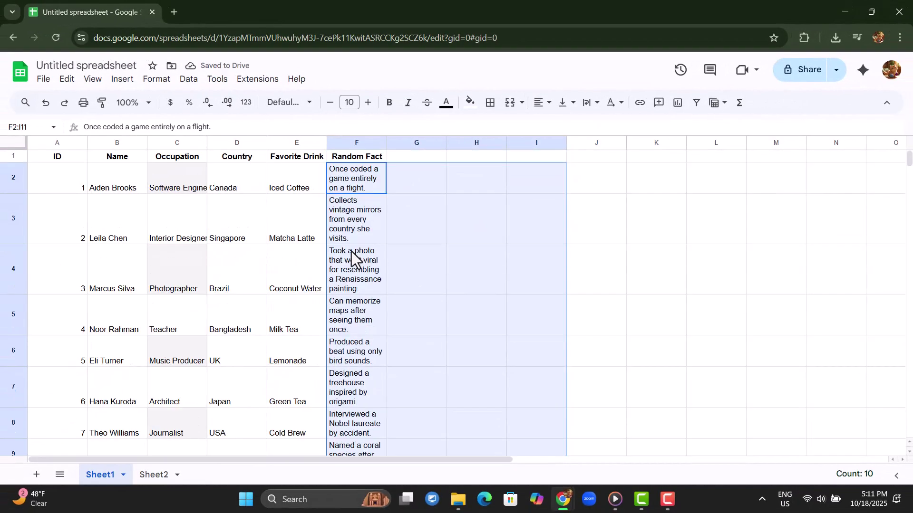
pyautogui.click(406, 177)
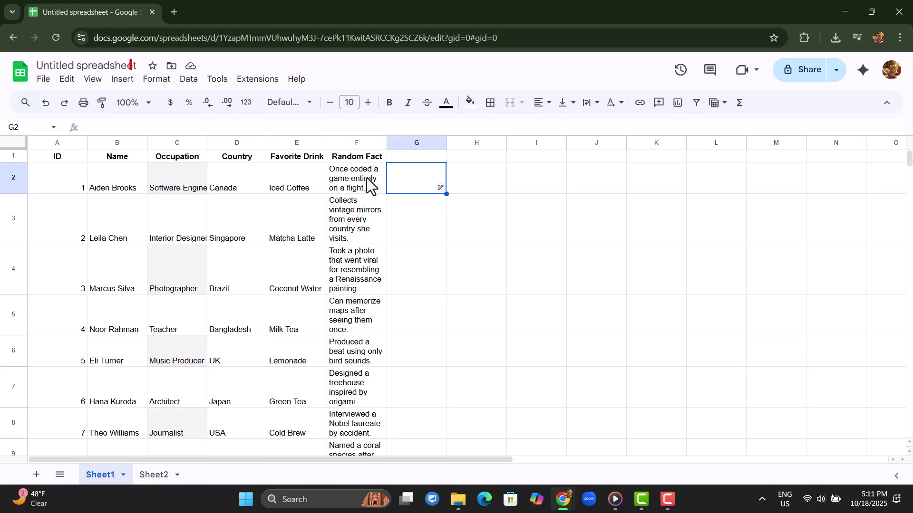
pyautogui.hotkey('ctrl', 'z')
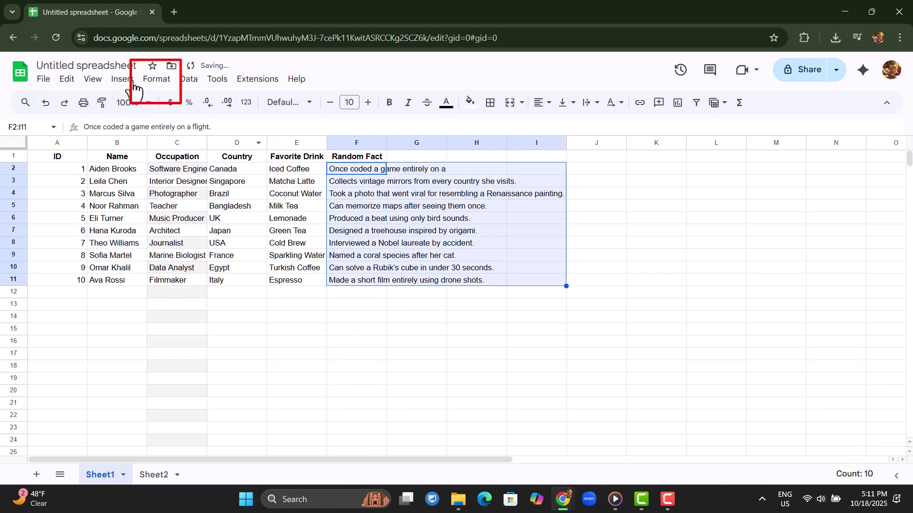
# - Wrap the text in the range F2:I11 and deselect the range
pyautogui.click(154, 80)
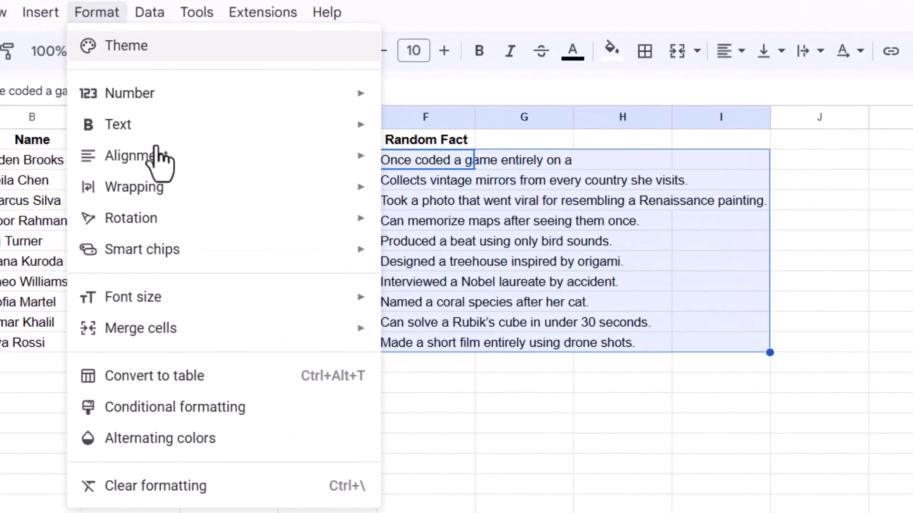
pyautogui.moveTo(185, 187)
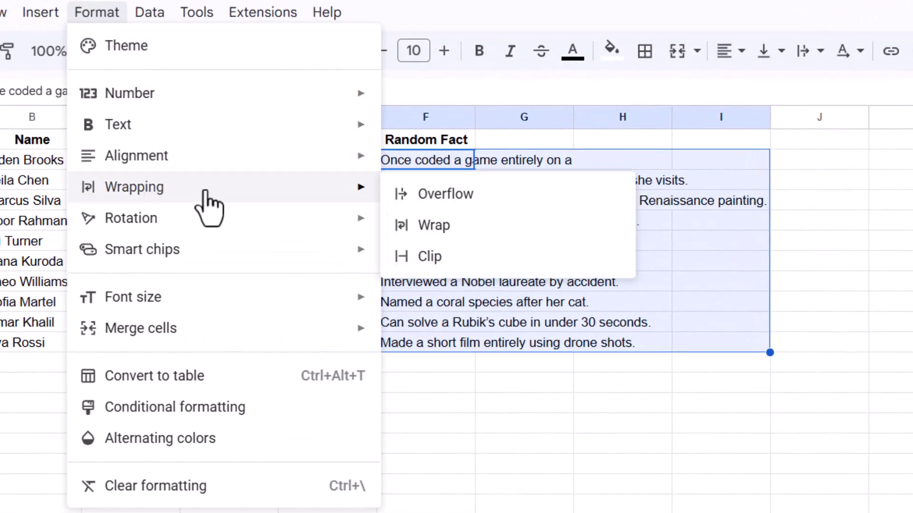
pyautogui.click(433, 225)
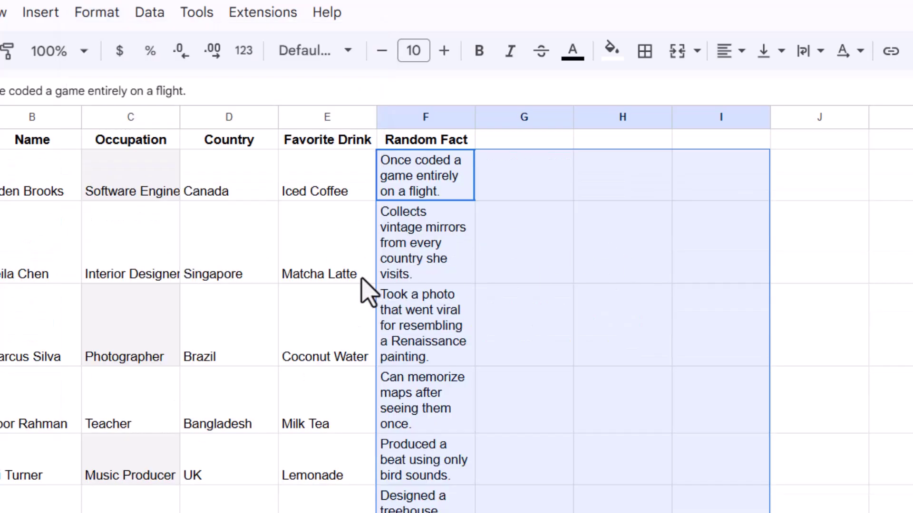
pyautogui.scroll(-10, 375, 291)
pyautogui.scroll(10, 377, 292)
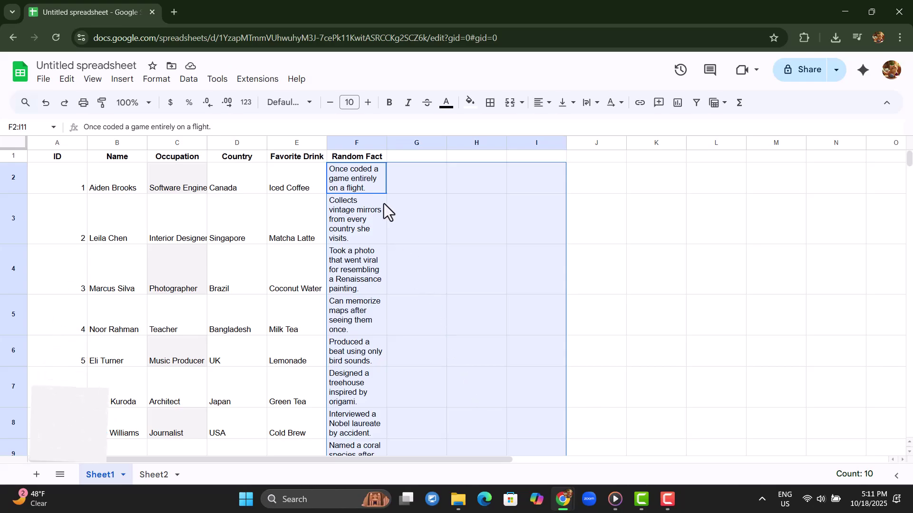
pyautogui.scroll(-2, 384, 204)
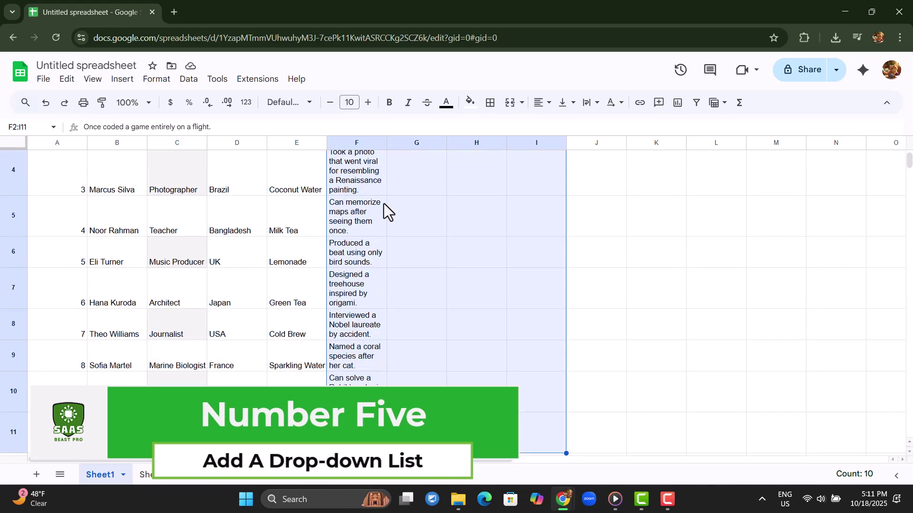
pyautogui.click(609, 211)
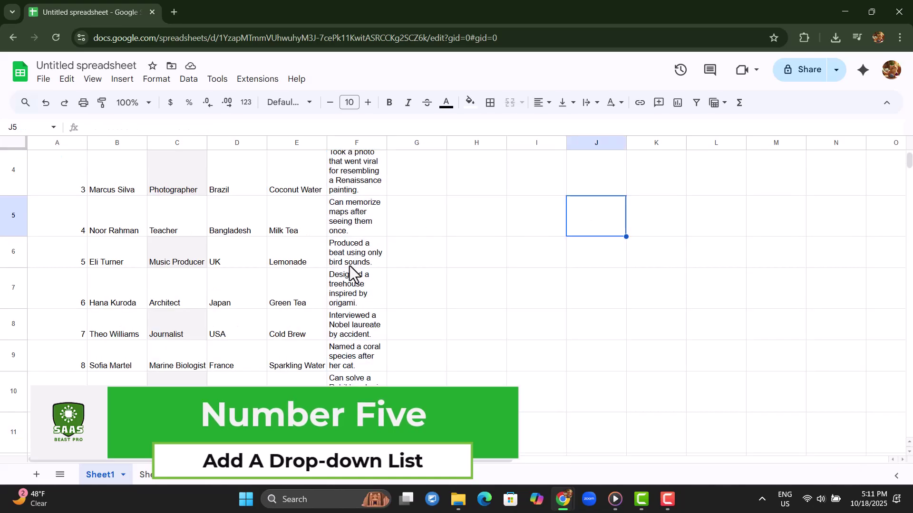
pyautogui.scroll(2, 349, 268)
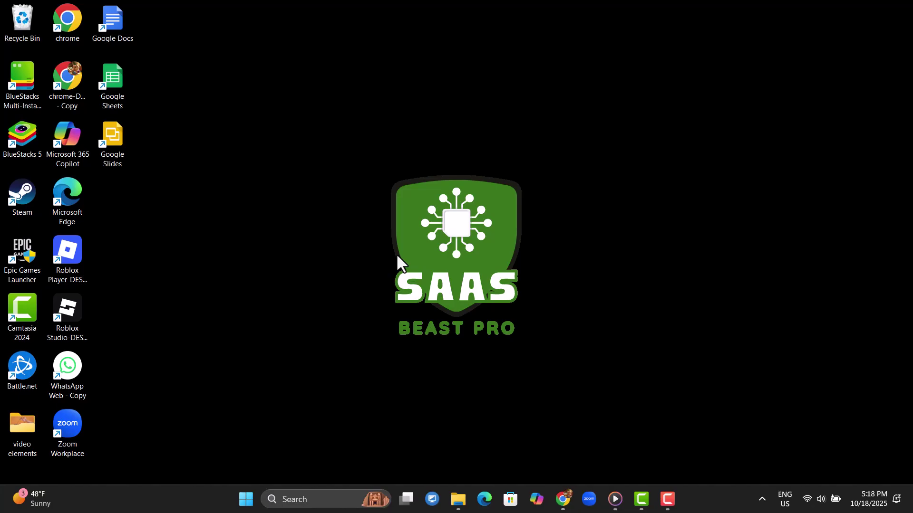
# - Switch back to the untitled spreadsheet in Google Sheets and insert a dropdown in cell G1
pyautogui.moveTo(562, 499)
pyautogui.click(615, 442)
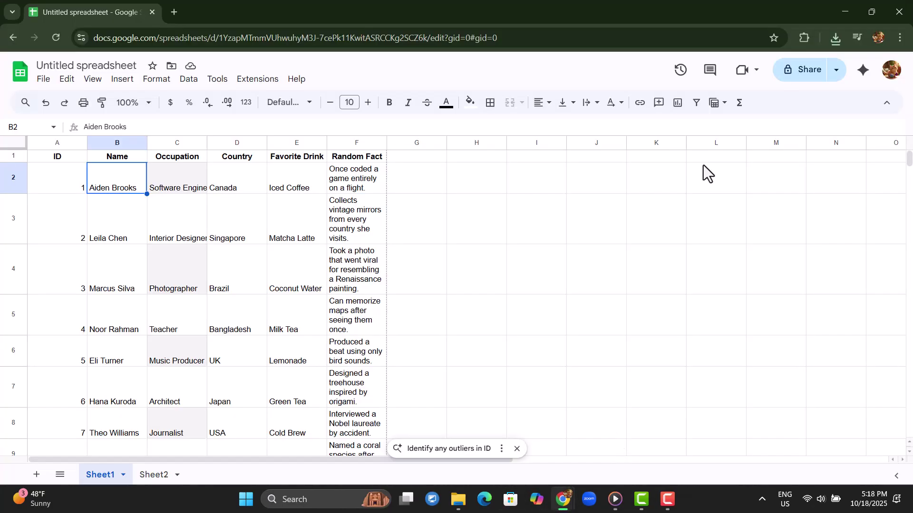
pyautogui.click(429, 183)
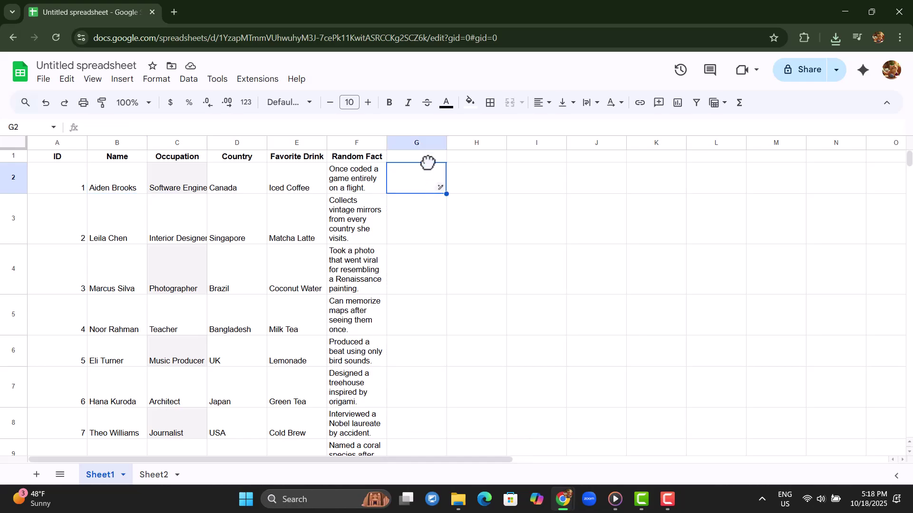
pyautogui.click(431, 159)
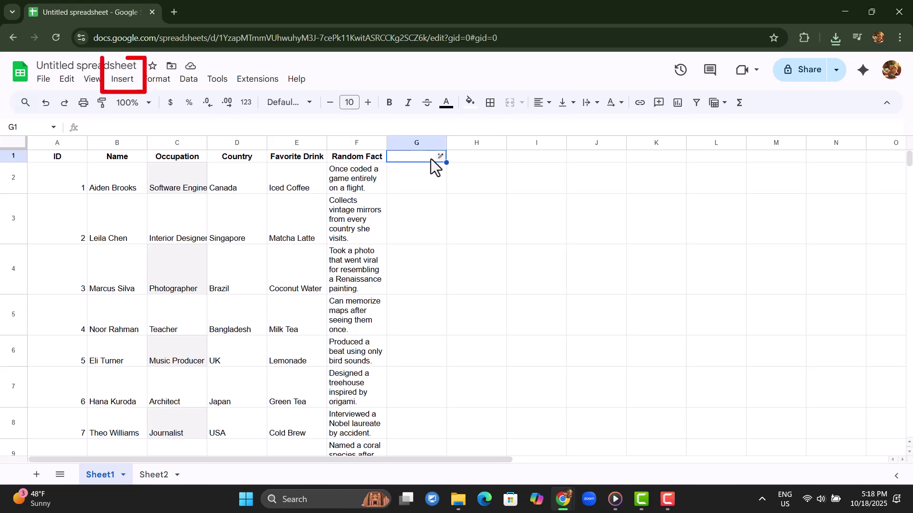
pyautogui.click(127, 83)
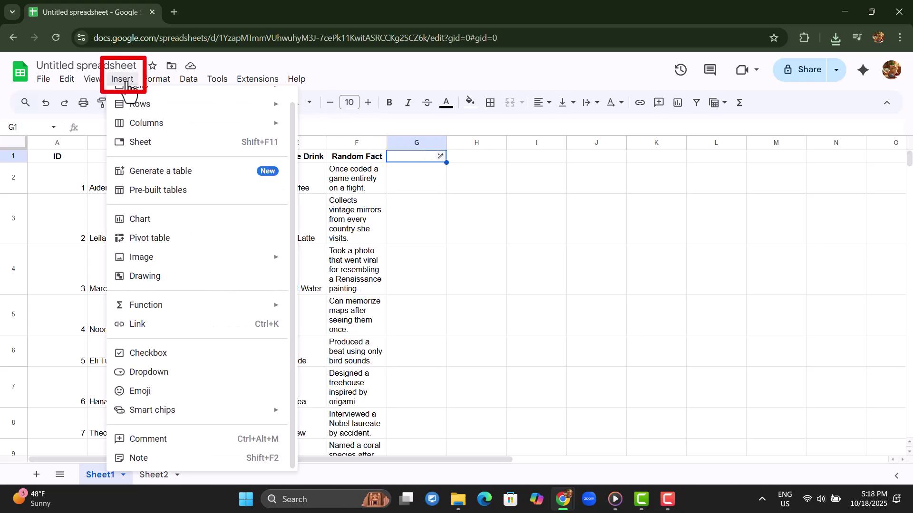
pyautogui.click(151, 376)
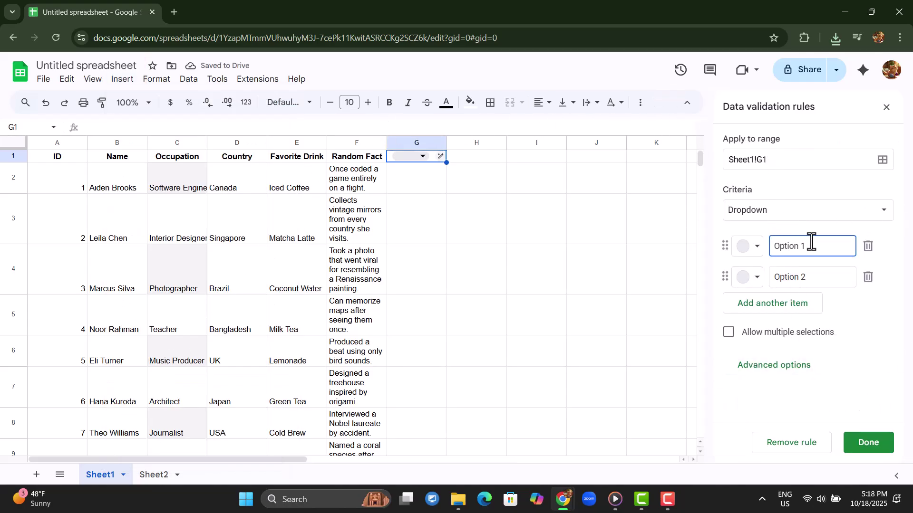
# - Replace the two default dropdown options with Ban and Fan, and add a third item, Ian
pyautogui.press('BackSpace')
pyautogui.press('BackSpace')
pyautogui.press('BackSpace')
pyautogui.press('BackSpace')
pyautogui.press('BackSpace')
pyautogui.press('BackSpace')
pyautogui.press('BackSpace')
pyautogui.write('Ban')
pyautogui.click(828, 281)
pyautogui.press('BackSpace')
pyautogui.press('BackSpace')
pyautogui.press('BackSpace')
pyautogui.press('BackSpace')
pyautogui.press('BackSpace')
pyautogui.press('BackSpace')
pyautogui.press('BackSpace')
pyautogui.press('BackSpace')
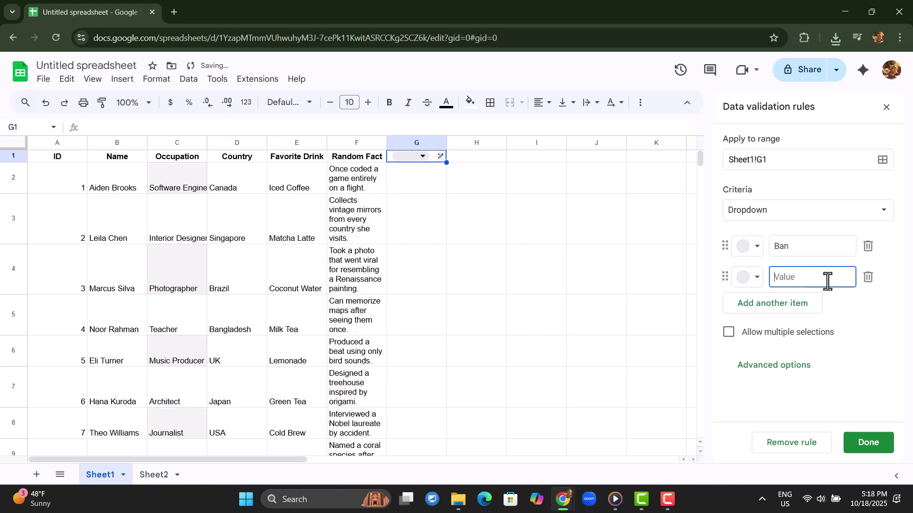
pyautogui.write('Fan')
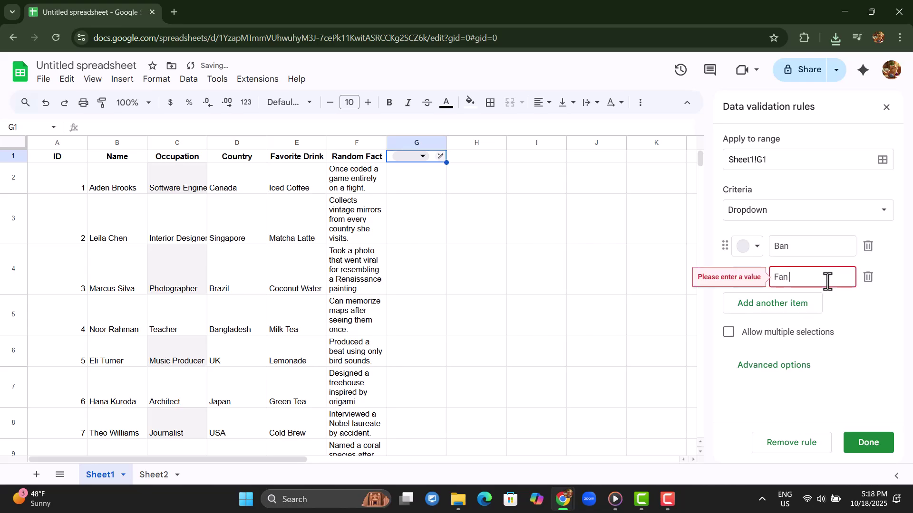
pyautogui.click(757, 304)
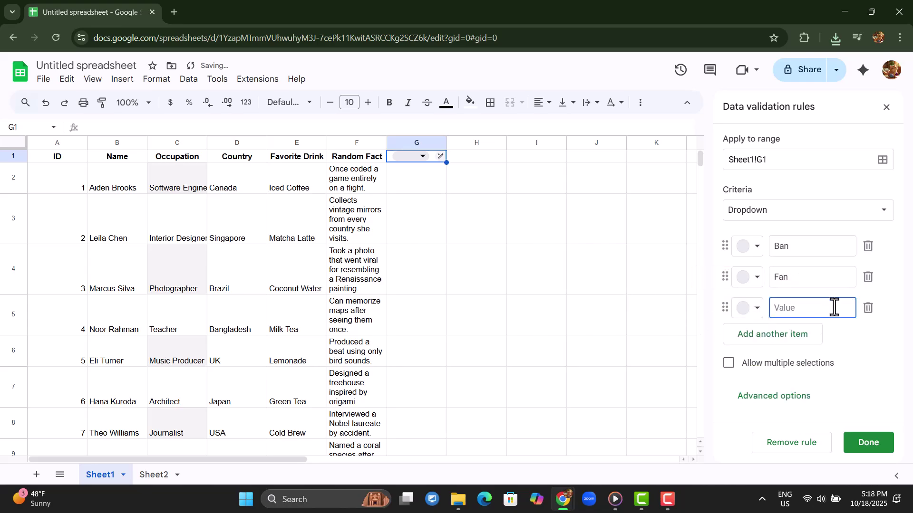
pyautogui.write('Ian')
# - Change the validation criteria for G1 to Dropdown (from a range), using Sheet1!F1:F16 as the source
pyautogui.click(798, 213)
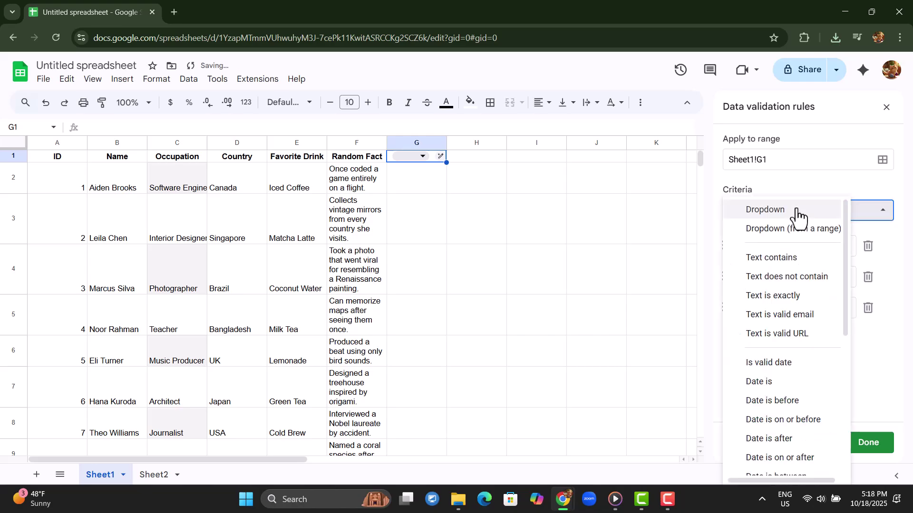
pyautogui.click(798, 229)
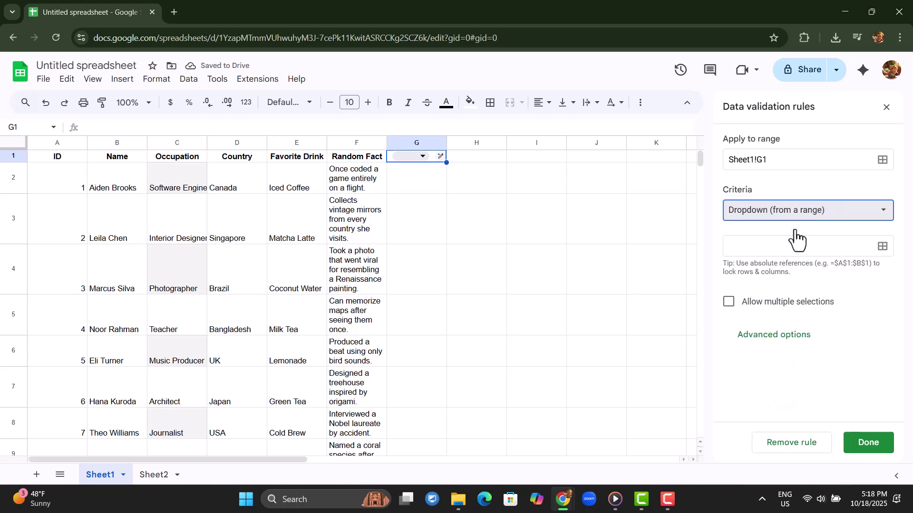
pyautogui.click(882, 246)
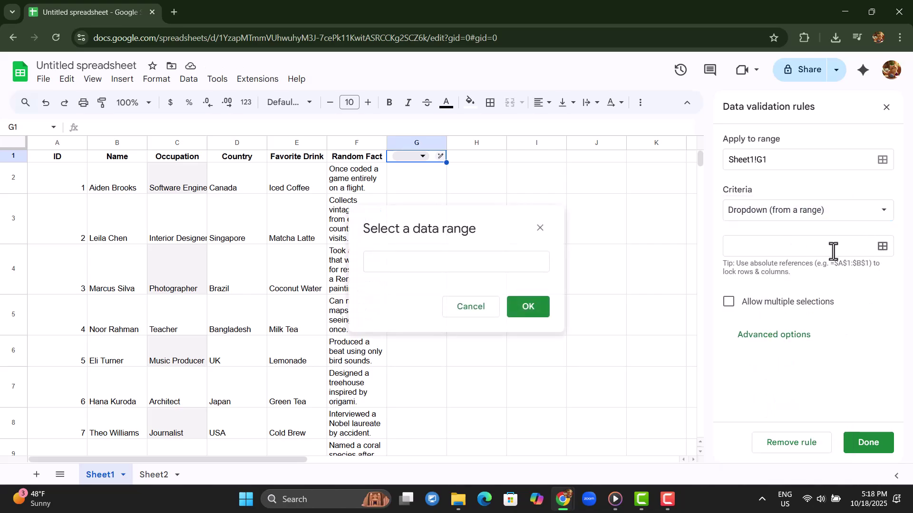
pyautogui.moveTo(330, 155); pyautogui.dragTo(369, 472)
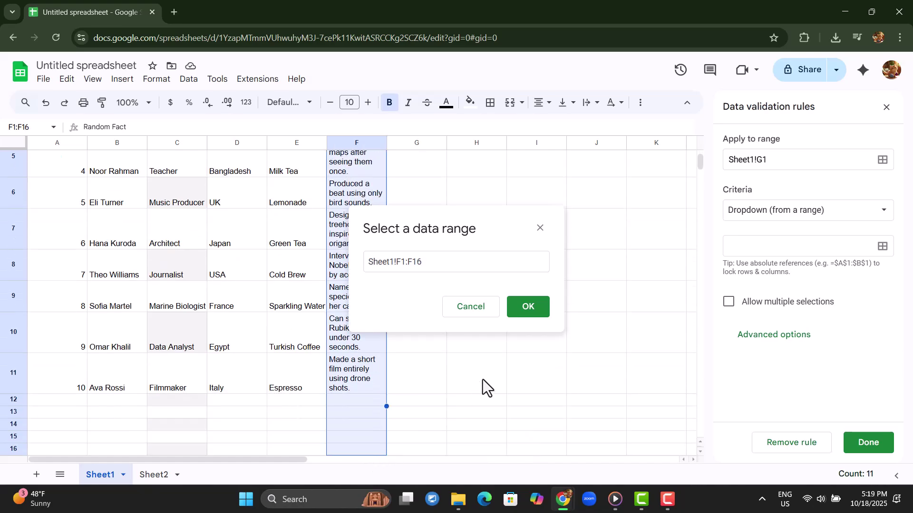
pyautogui.click(528, 306)
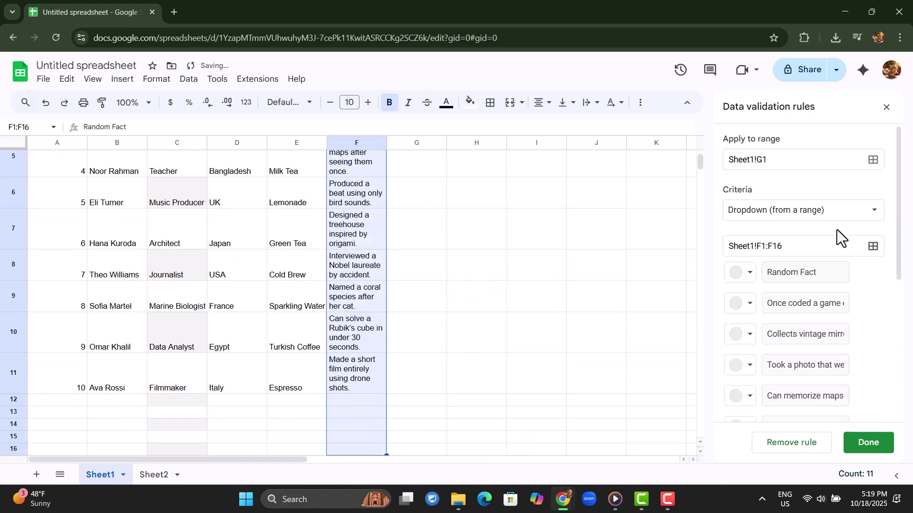
# - Color the Random Fact item light red, the coded-a-game item dark brown and the viral-photo item dark red, recolor the vintage-mirrors item, and save the rule
pyautogui.click(741, 275)
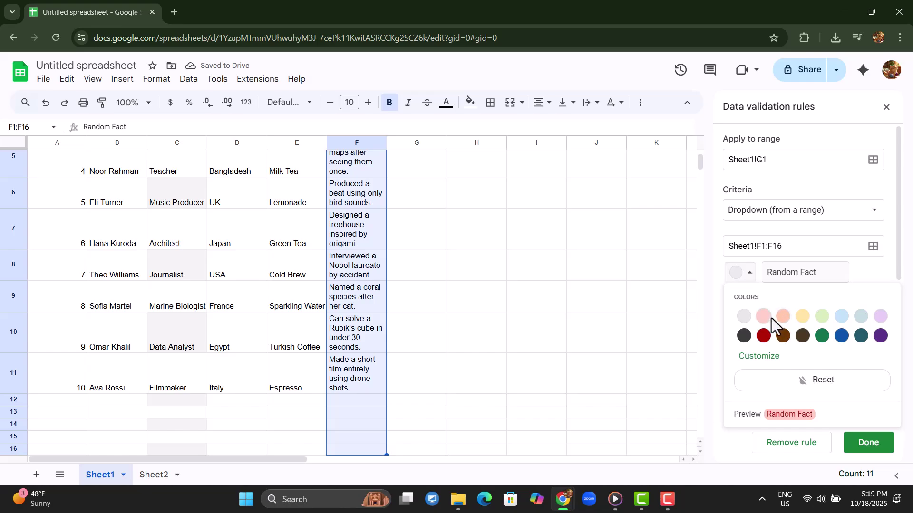
pyautogui.click(769, 317)
pyautogui.click(746, 304)
pyautogui.click(804, 367)
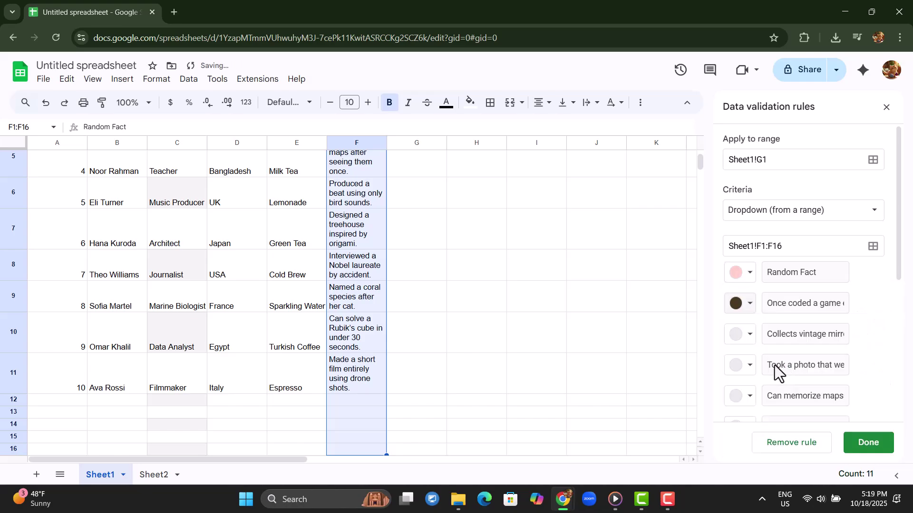
pyautogui.click(738, 335)
pyautogui.click(839, 233)
pyautogui.click(738, 366)
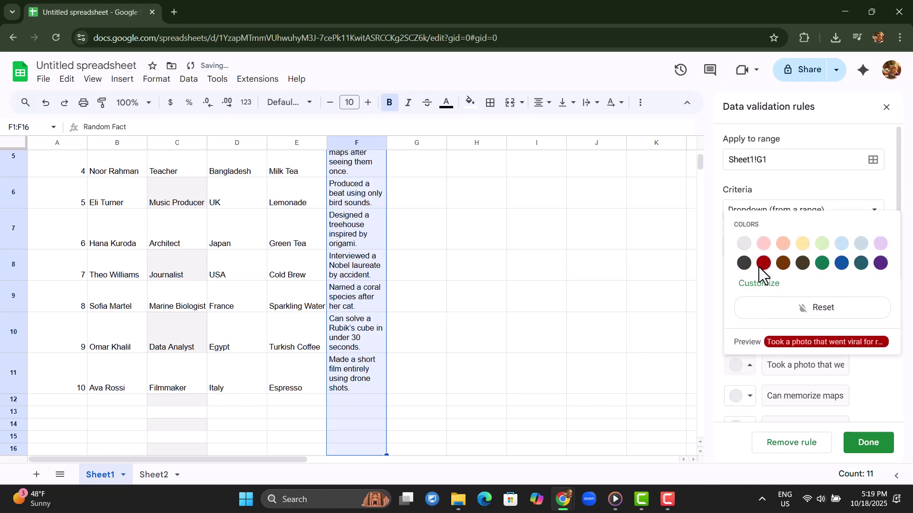
pyautogui.click(763, 263)
pyautogui.click(869, 442)
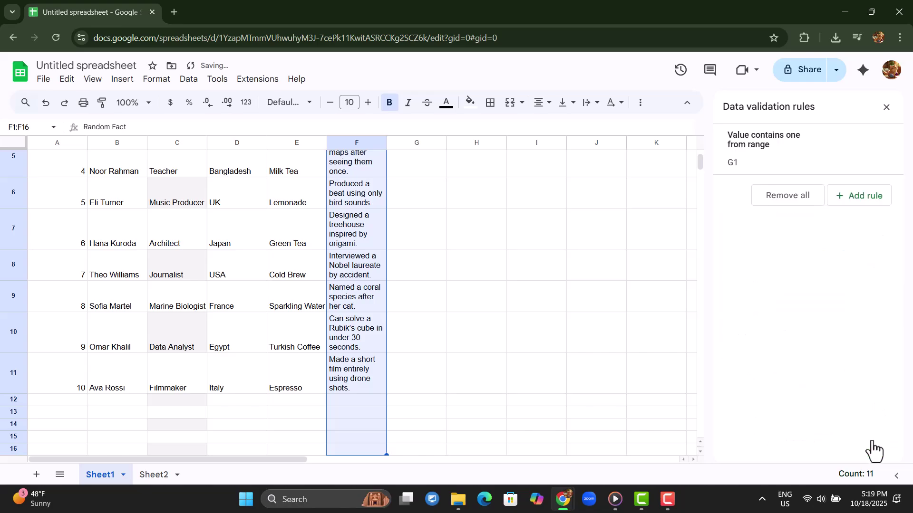
pyautogui.scroll(3, 409, 266)
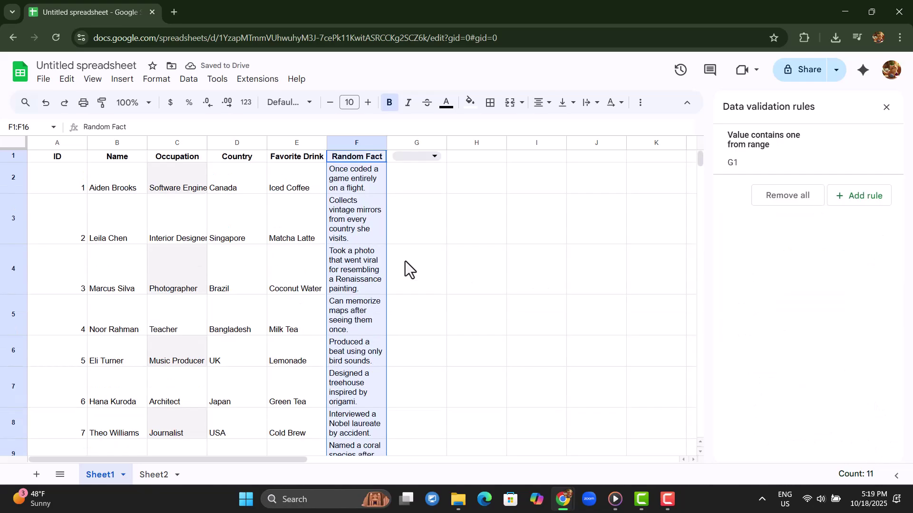
# - Open the dropdown in G1 to examine its colored items, and close the list without choosing one
pyautogui.click(423, 153)
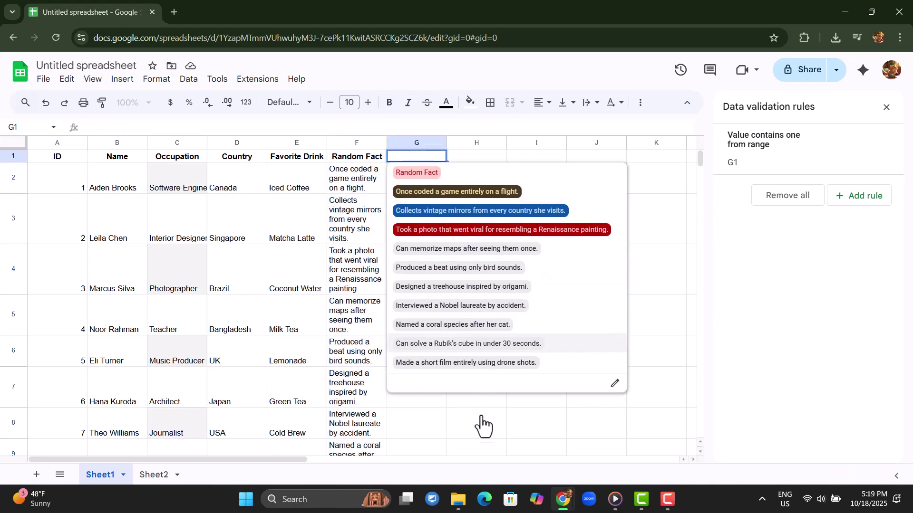
pyautogui.click(656, 216)
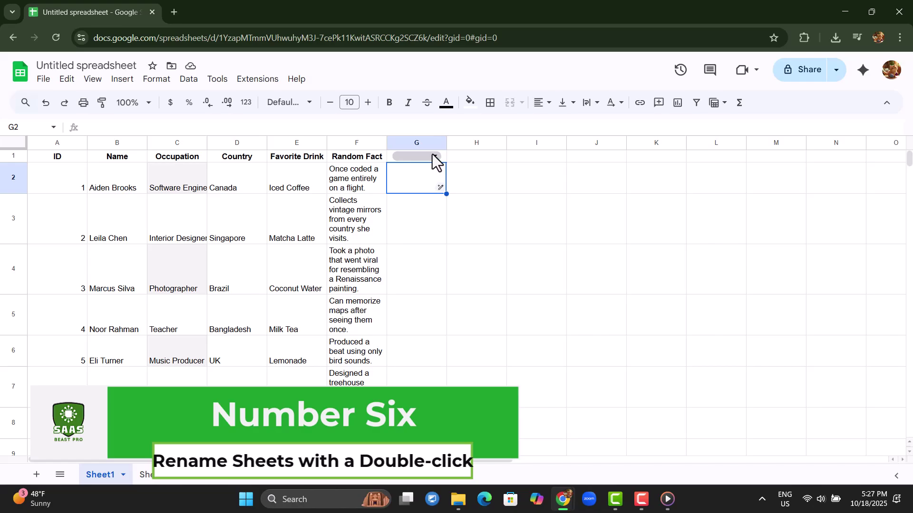
pyautogui.click(433, 157)
pyautogui.click(464, 157)
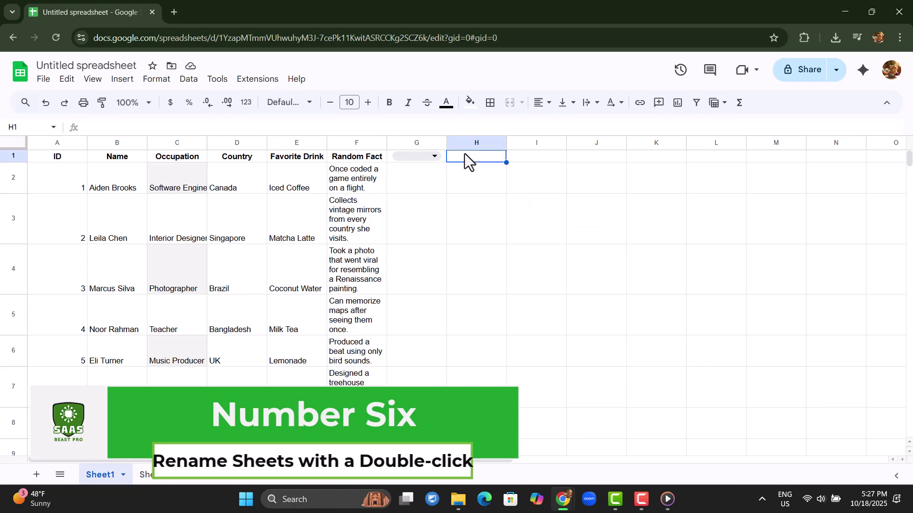
pyautogui.click(423, 159)
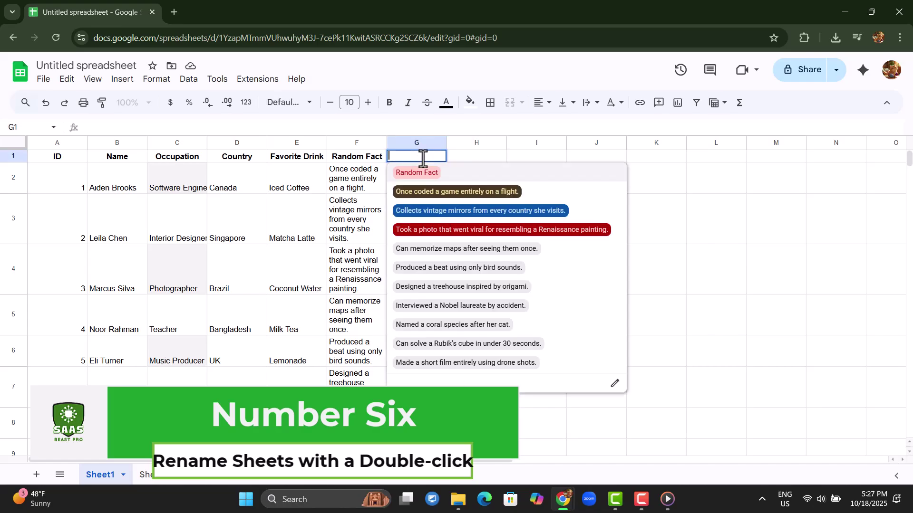
pyautogui.click(468, 159)
# - Rename the Sheet1 tab to Project Plans
pyautogui.click(65, 162)
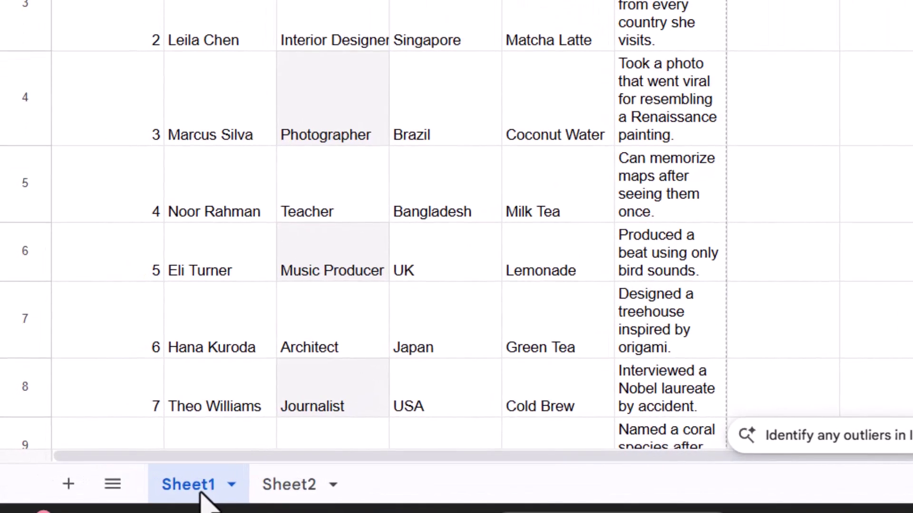
pyautogui.click(291, 492)
pyautogui.click(192, 499)
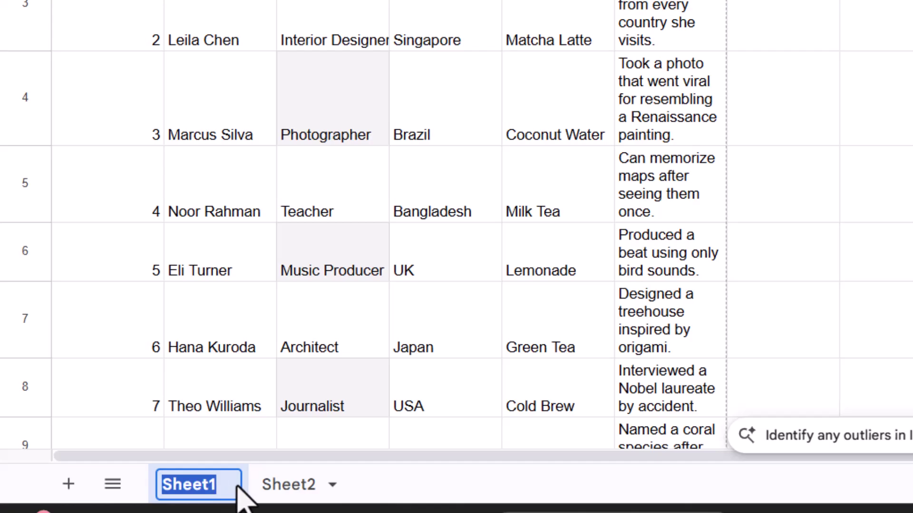
pyautogui.press('BackSpace')
pyautogui.write('P')
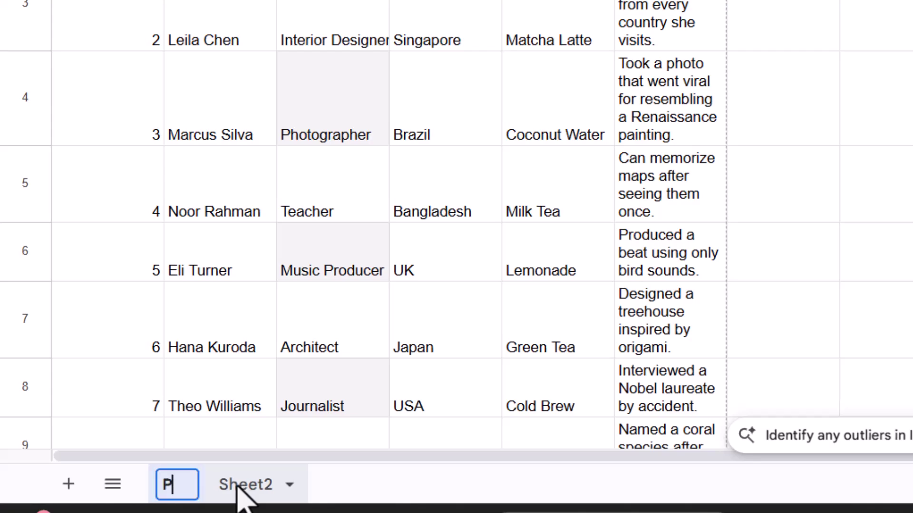
pyautogui.write('roject ')
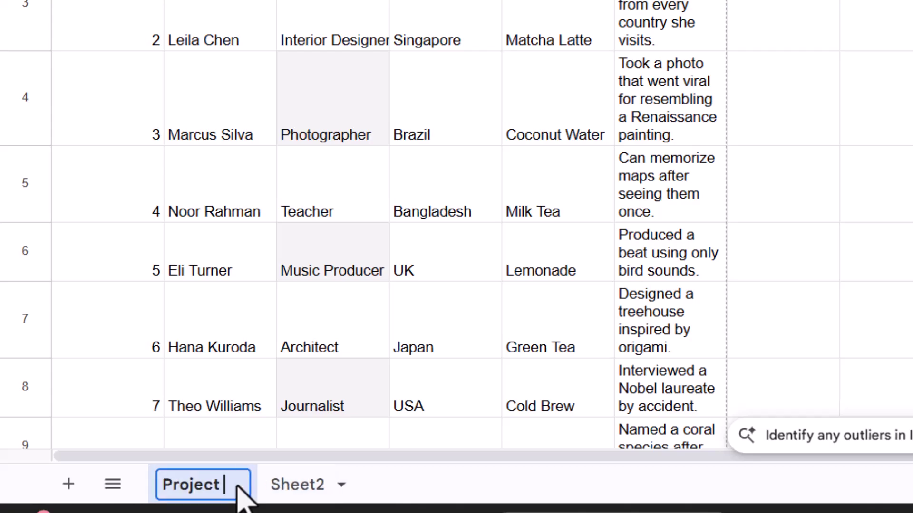
pyautogui.write('Pla')
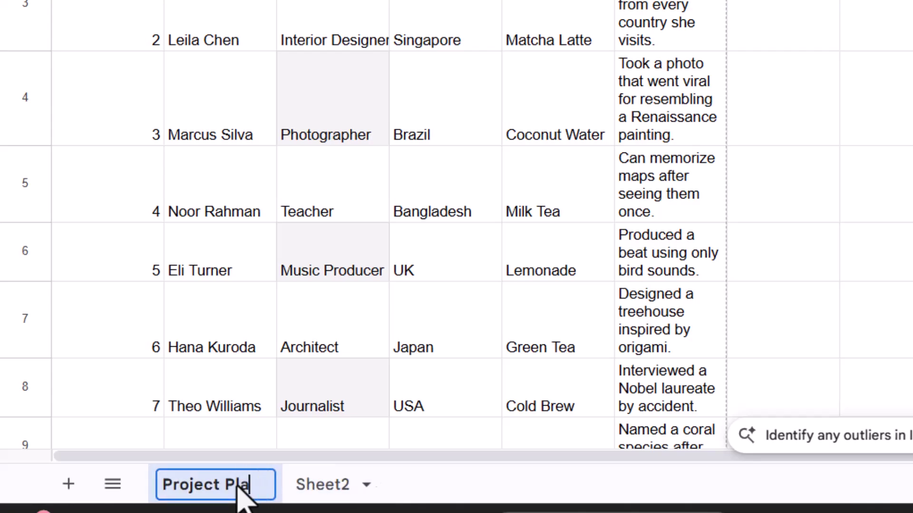
pyautogui.write('ns')
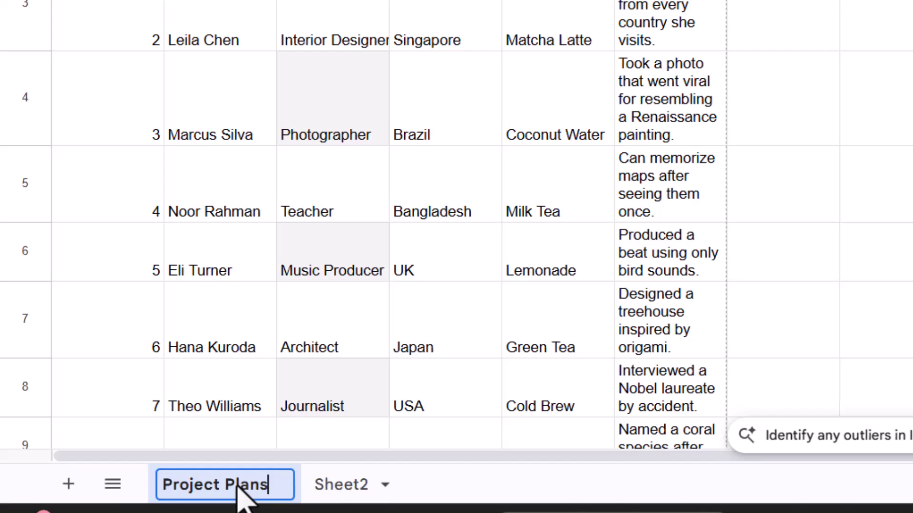
pyautogui.press('Return')
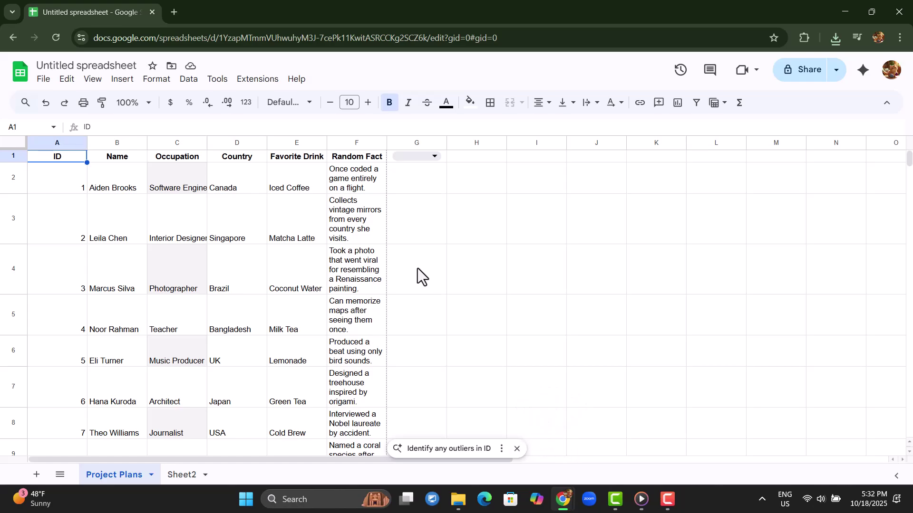
# - Select the two data rows A2:F3 and autofill them down through row 4
pyautogui.scroll(-4, 104, 281)
pyautogui.scroll(4, 105, 281)
pyautogui.scroll(-4, 122, 289)
pyautogui.scroll(4, 122, 290)
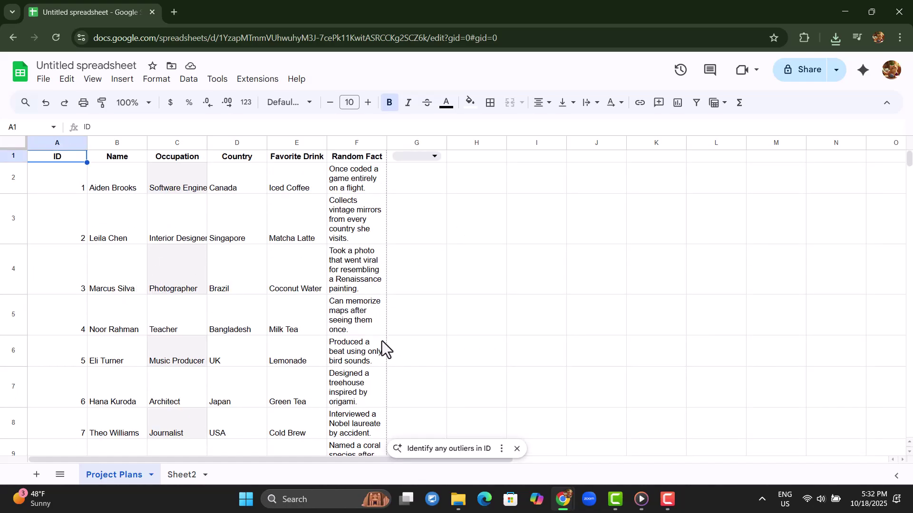
pyautogui.click(56, 183)
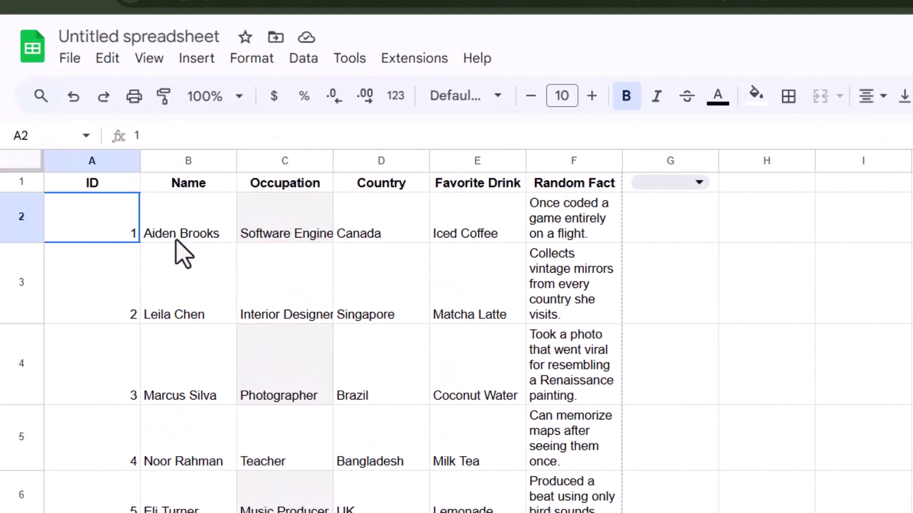
pyautogui.moveTo(183, 254); pyautogui.dragTo(568, 307)
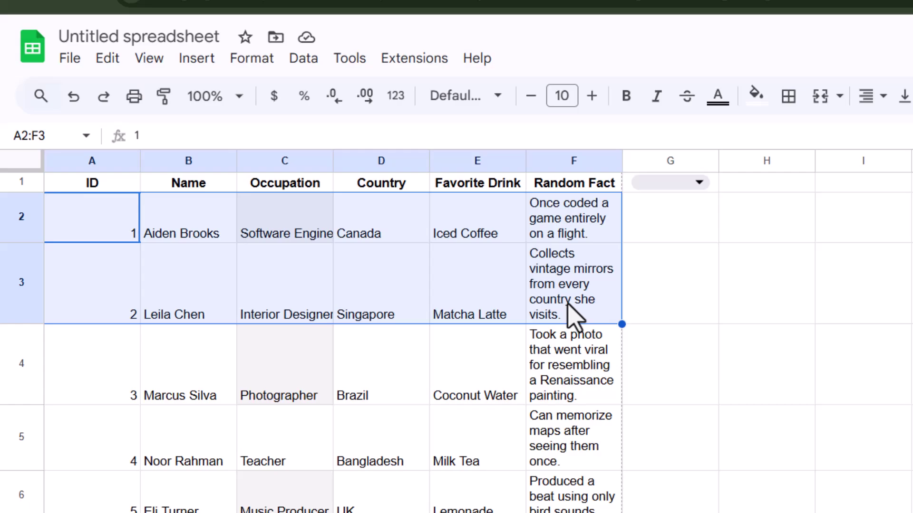
pyautogui.moveTo(621, 324); pyautogui.dragTo(620, 404)
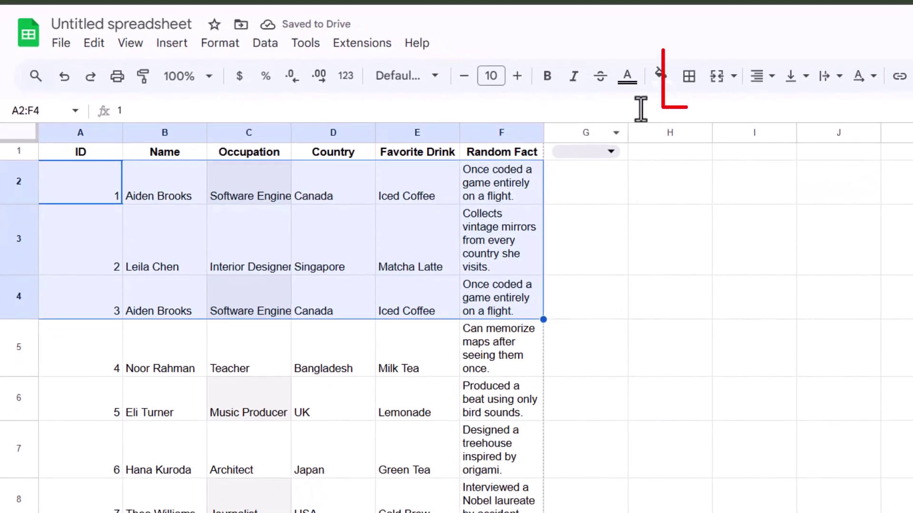
# - Apply all borders to A2:F4 in the current orange, trying the horizontal border option as well
pyautogui.click(689, 76)
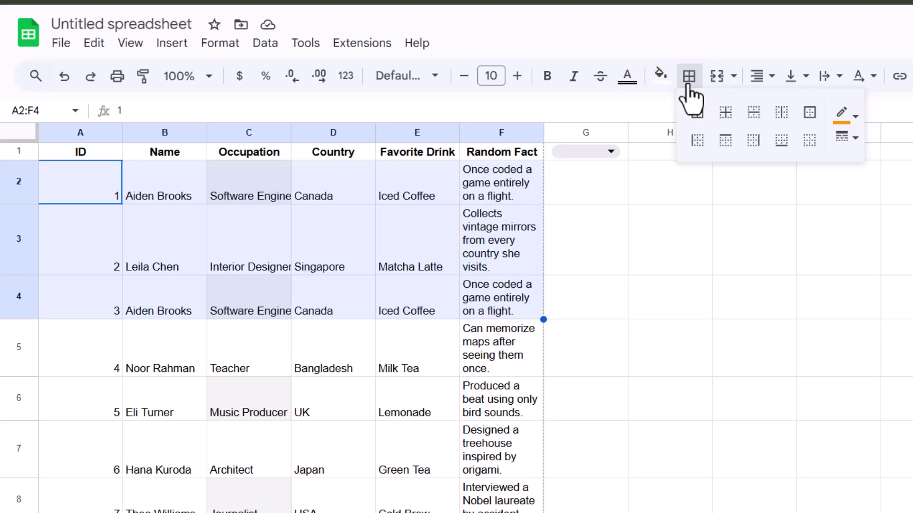
pyautogui.click(697, 114)
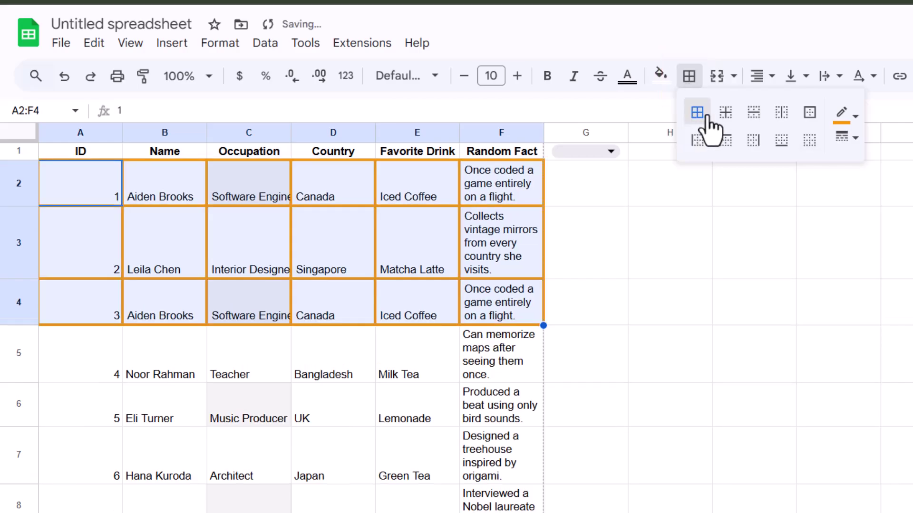
pyautogui.click(757, 117)
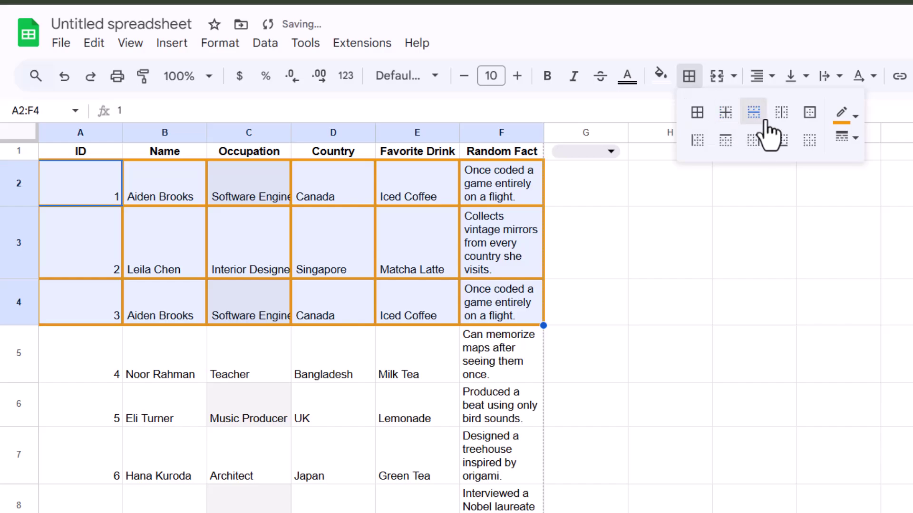
pyautogui.click(697, 114)
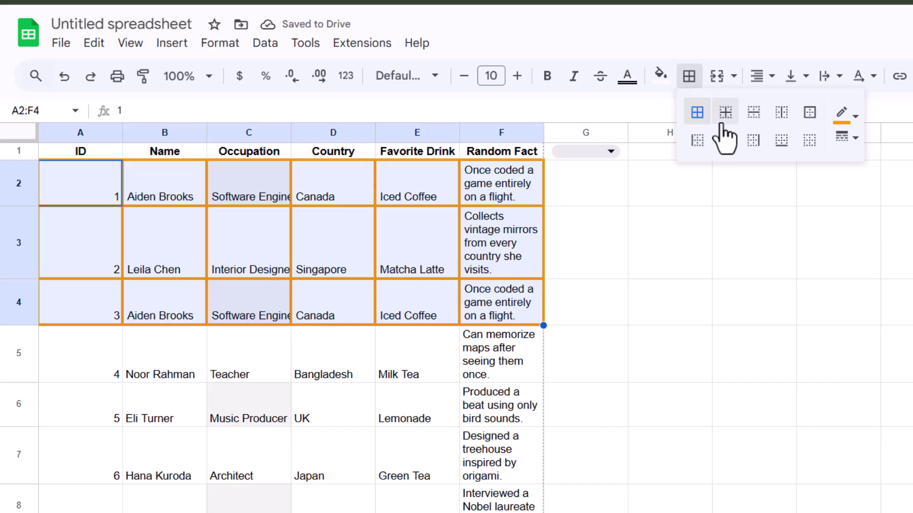
pyautogui.click(697, 140)
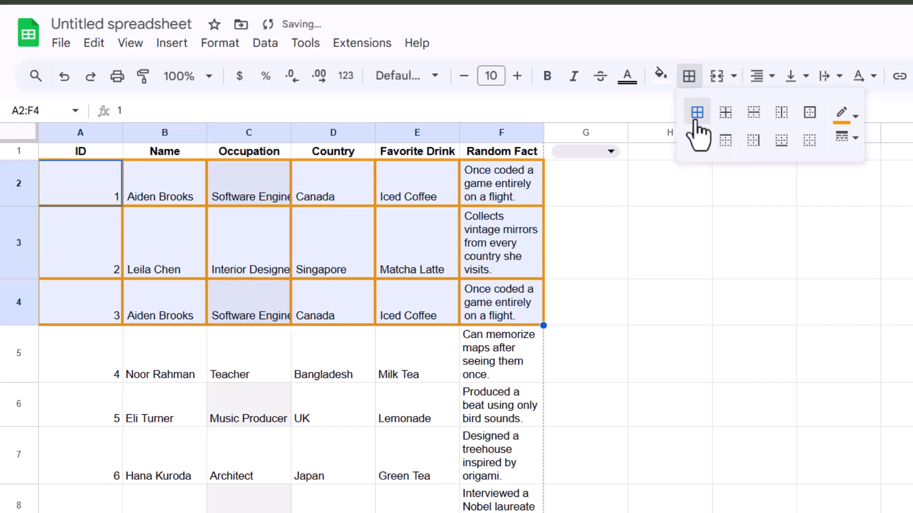
# - Try red and dark teal as border colors for A2:F4 and settle on dark purple
pyautogui.click(859, 122)
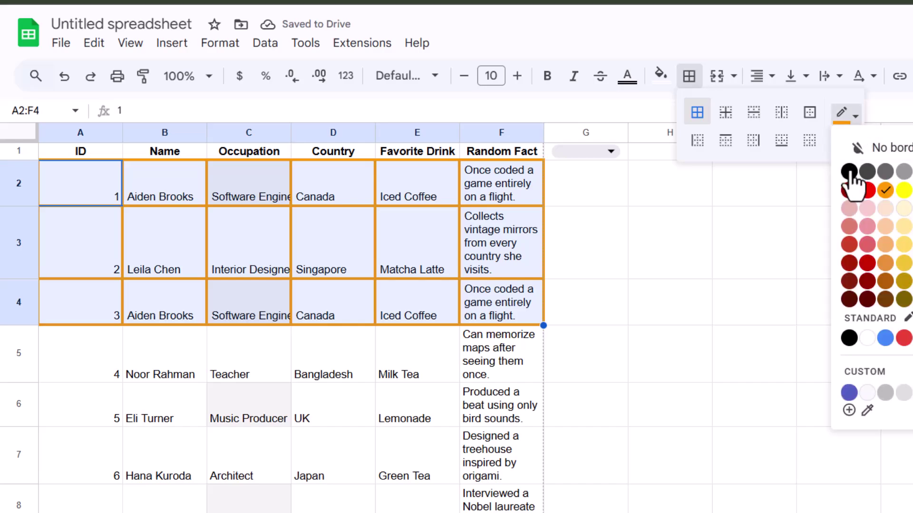
pyautogui.click(866, 193)
pyautogui.click(853, 120)
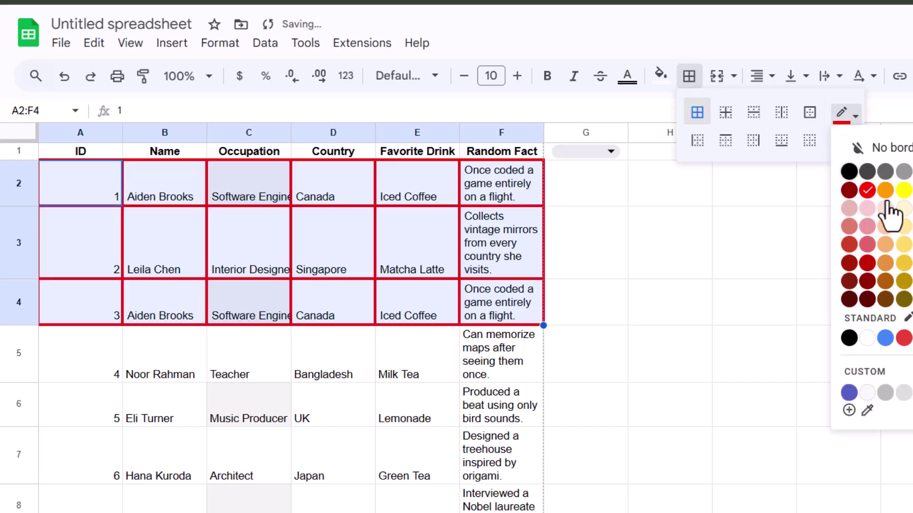
pyautogui.click(912, 281)
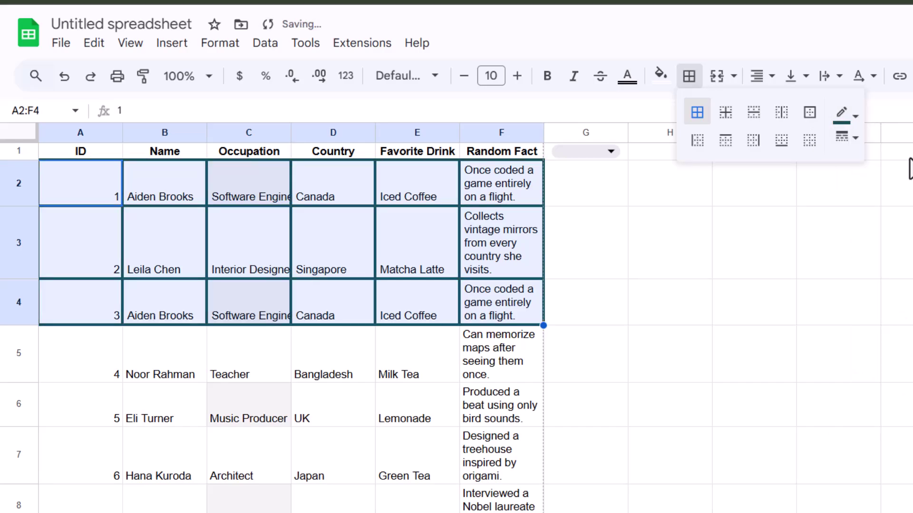
pyautogui.click(851, 124)
pyautogui.click(912, 281)
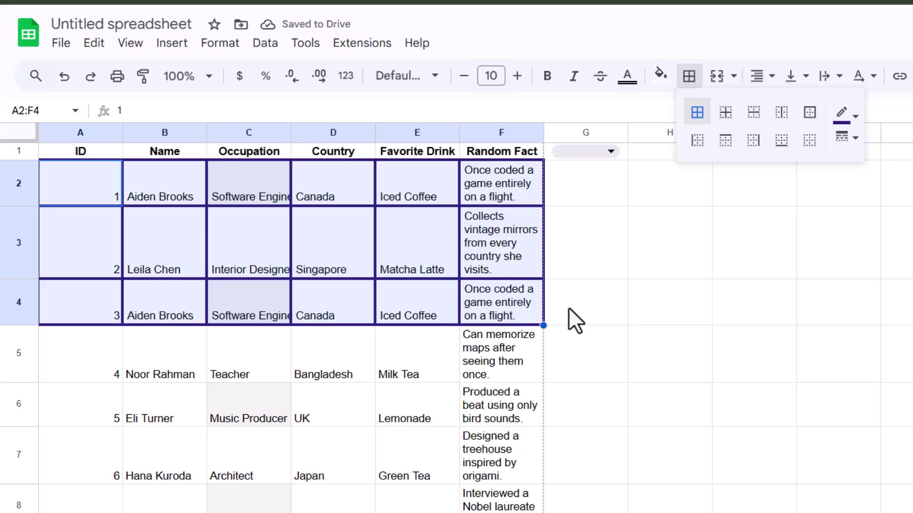
# - Open the border options for the Teacher cell C5 and select the range A5:G5
pyautogui.click(210, 351)
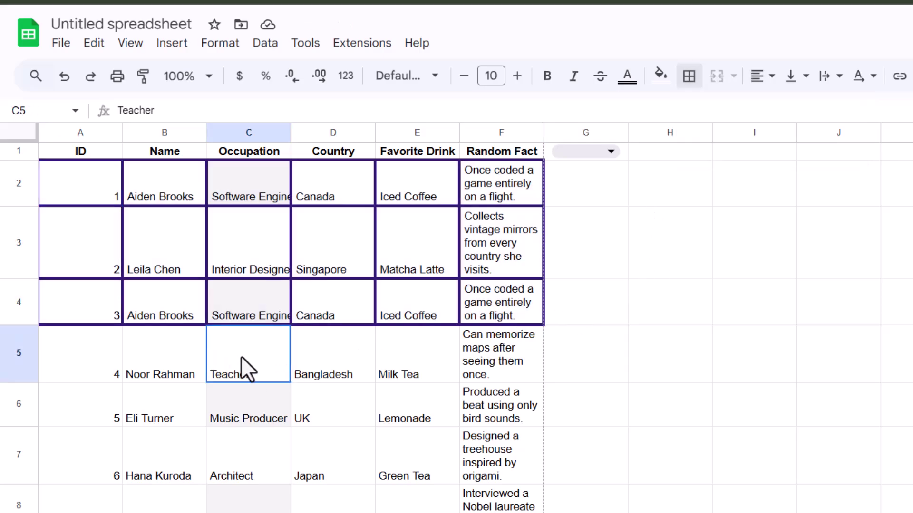
pyautogui.click(687, 87)
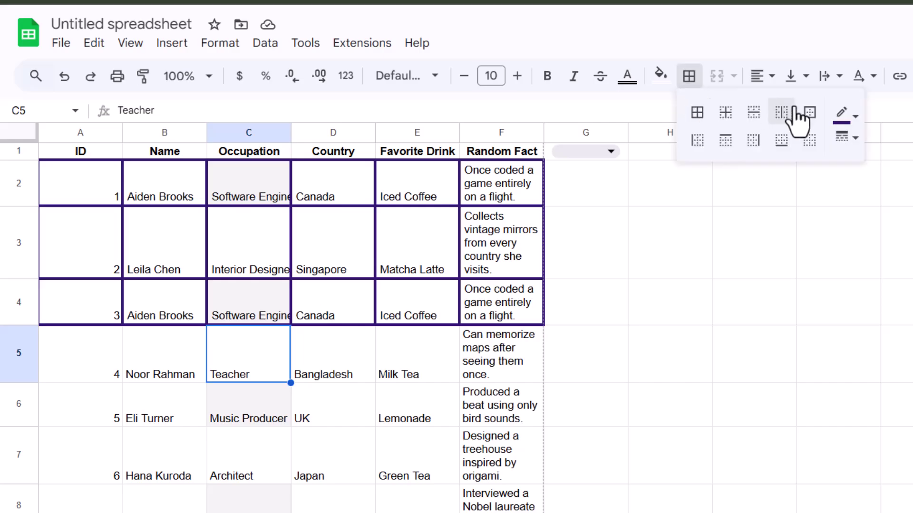
pyautogui.click(199, 360)
pyautogui.click(236, 355)
pyautogui.moveTo(119, 366); pyautogui.dragTo(555, 352)
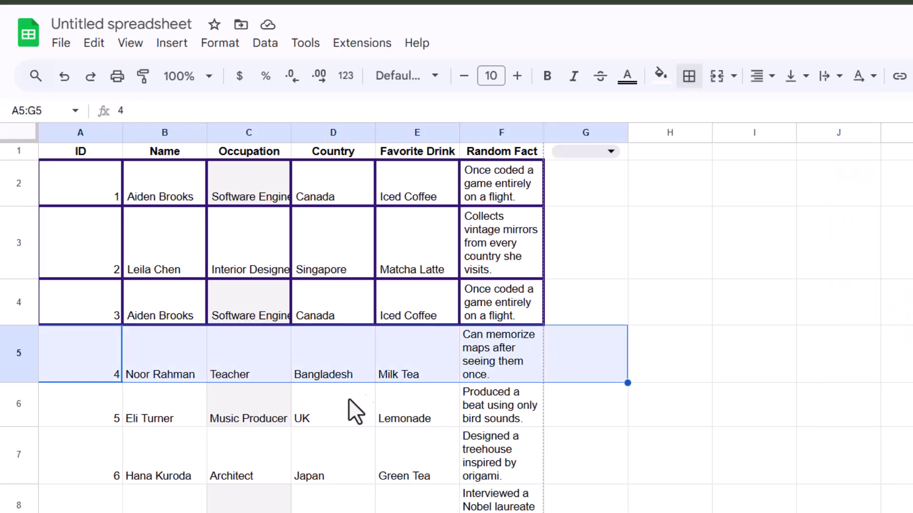